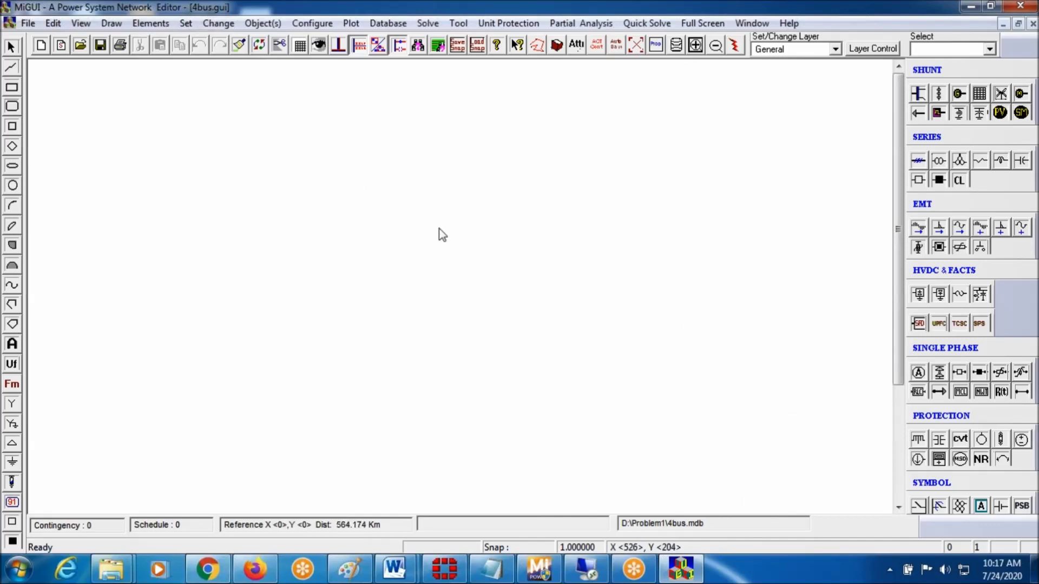
# - Turn on the drawing grid and draw a long horizontal 220 kV bus across the upper part of the canvas
pyautogui.click(300, 46)
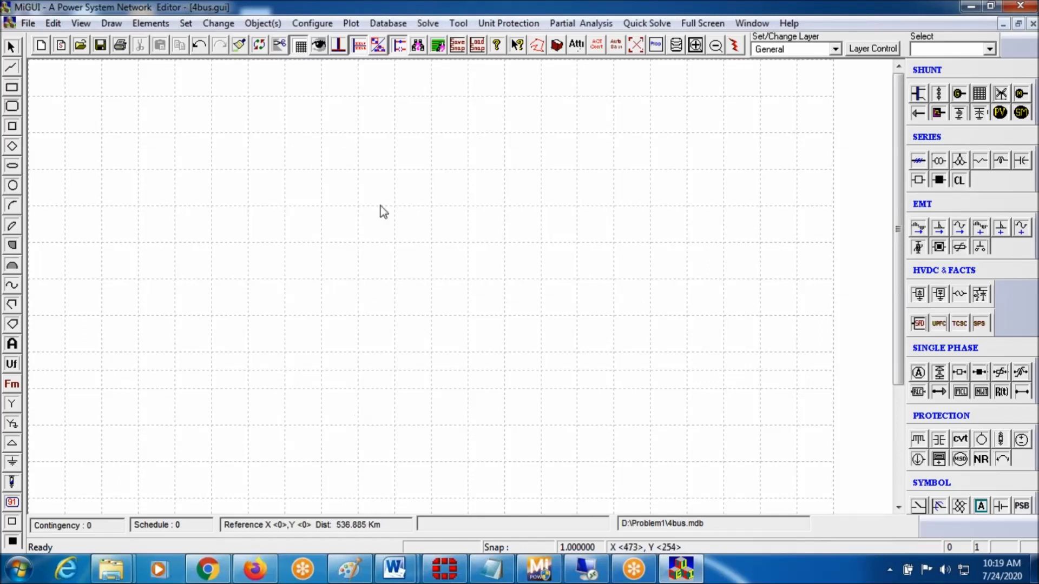
pyautogui.click(919, 97)
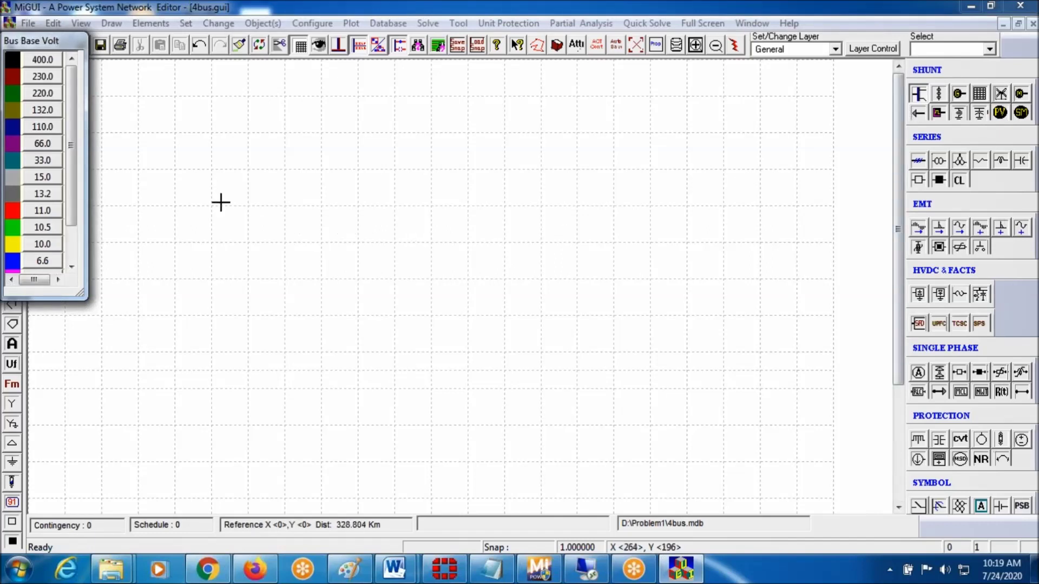
pyautogui.click(45, 96)
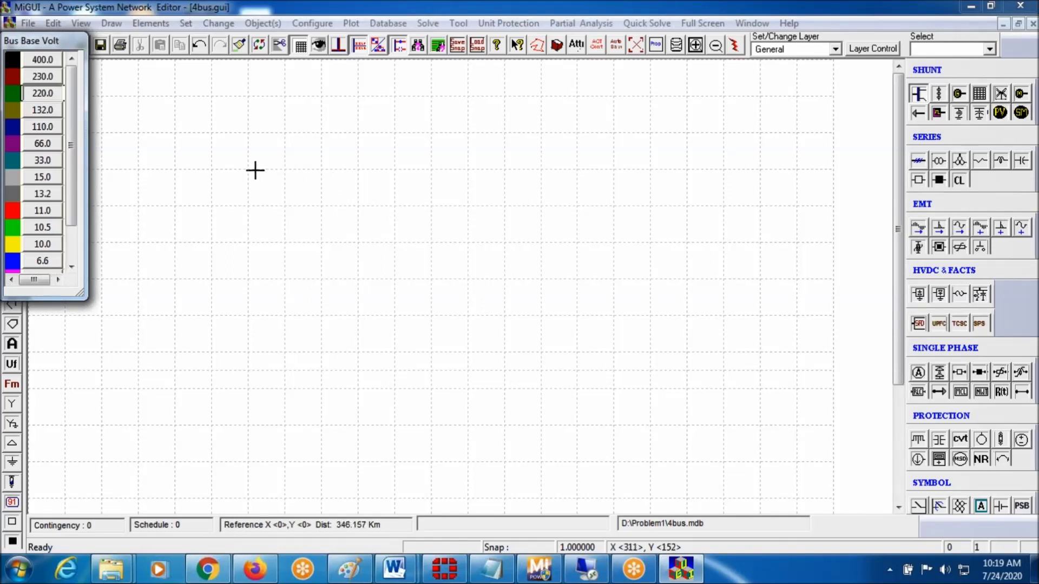
pyautogui.moveTo(250, 170); pyautogui.dragTo(608, 169)
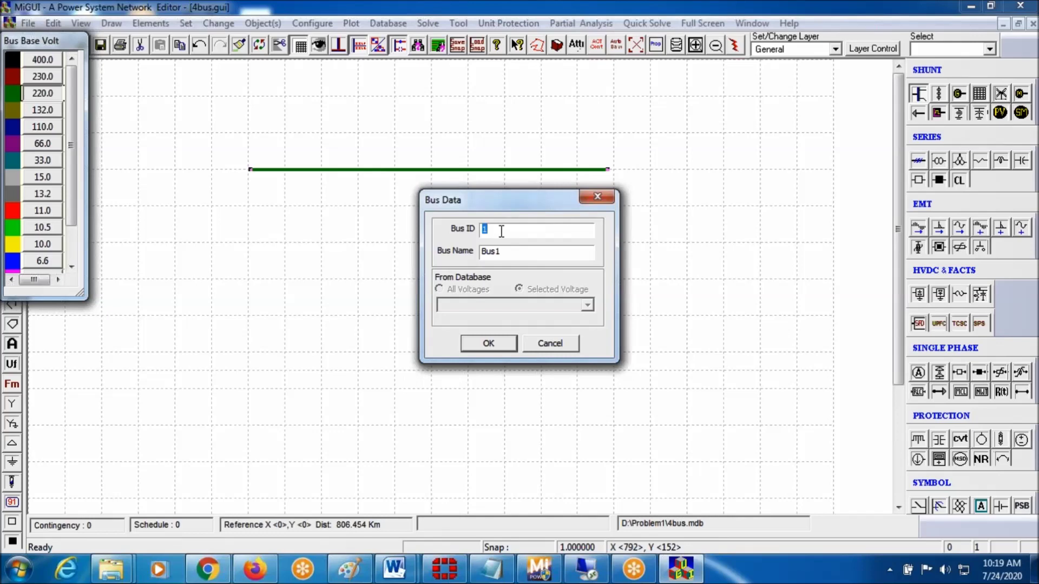
# - Name the new 220 kV bus GRID220, keep its bus ID 1, and save its bus data record
pyautogui.click(517, 255)
pyautogui.hotkey('shift', 'Home')
pyautogui.write('N')
pyautogui.press('BackSpace')
pyautogui.write('GRID220')
pyautogui.click(490, 343)
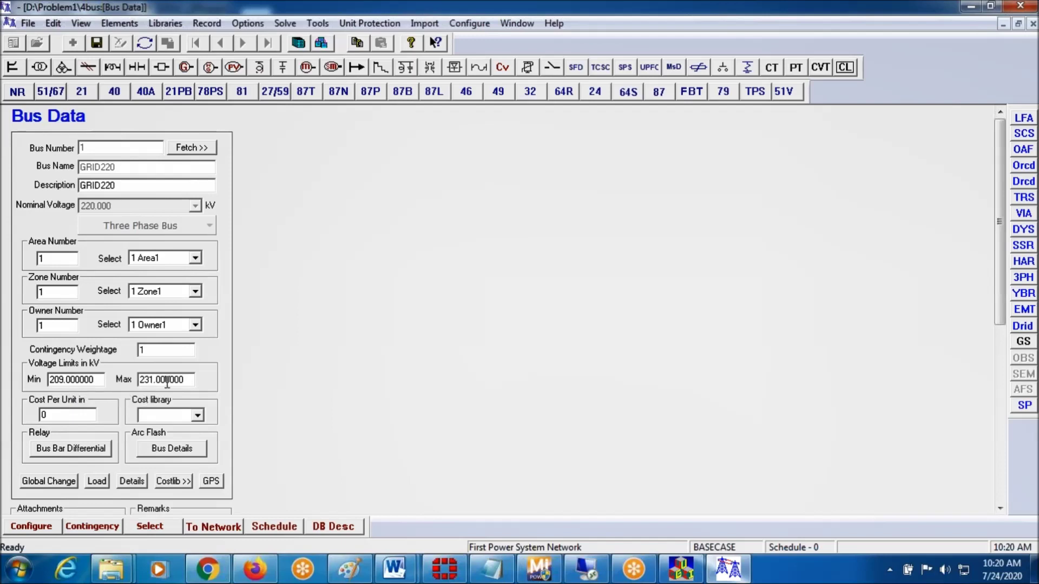
pyautogui.click(96, 44)
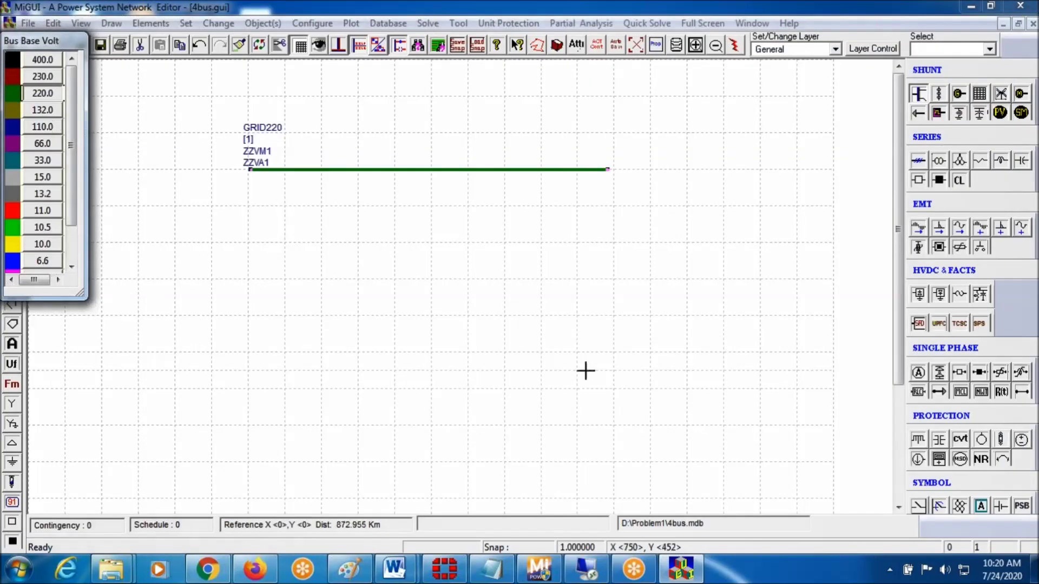
# - Draw a shorter 220 kV bus below the right part of GRID220, name it PLANT220, and save its record
pyautogui.moveTo(466, 317); pyautogui.dragTo(614, 317)
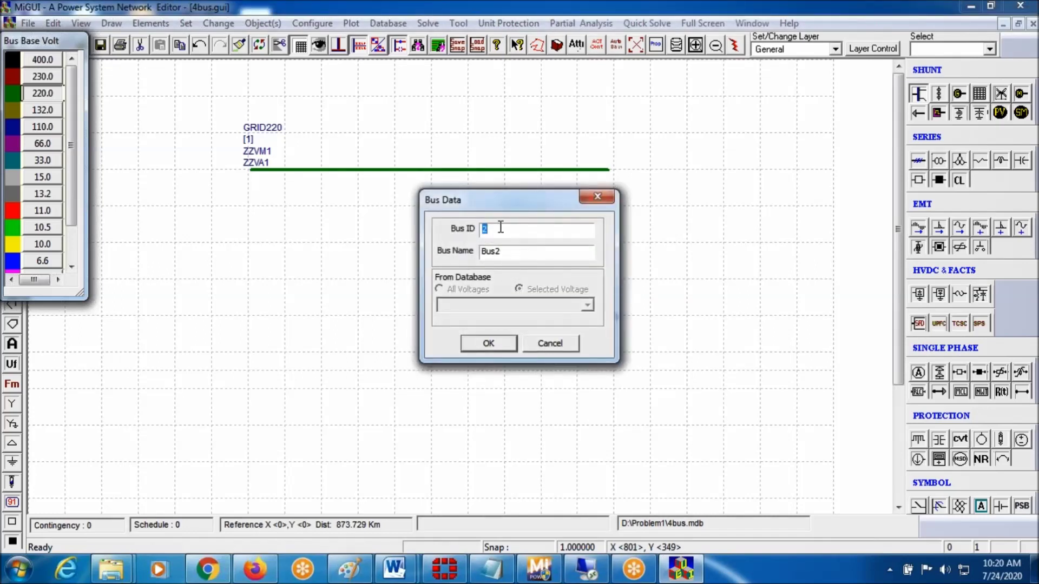
pyautogui.press('Tab')
pyautogui.write('PLANT220')
pyautogui.press('Return')
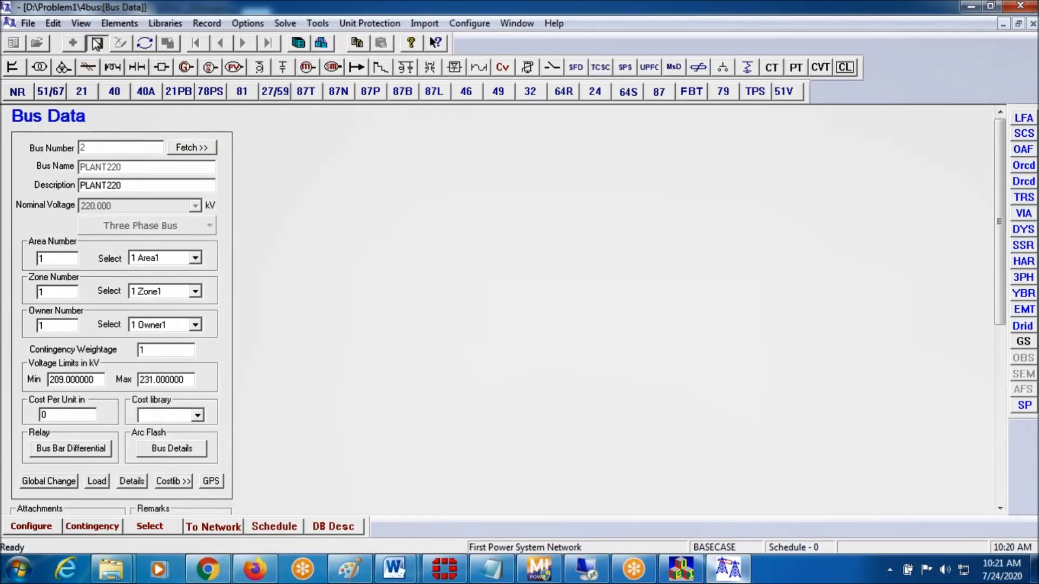
pyautogui.click(96, 45)
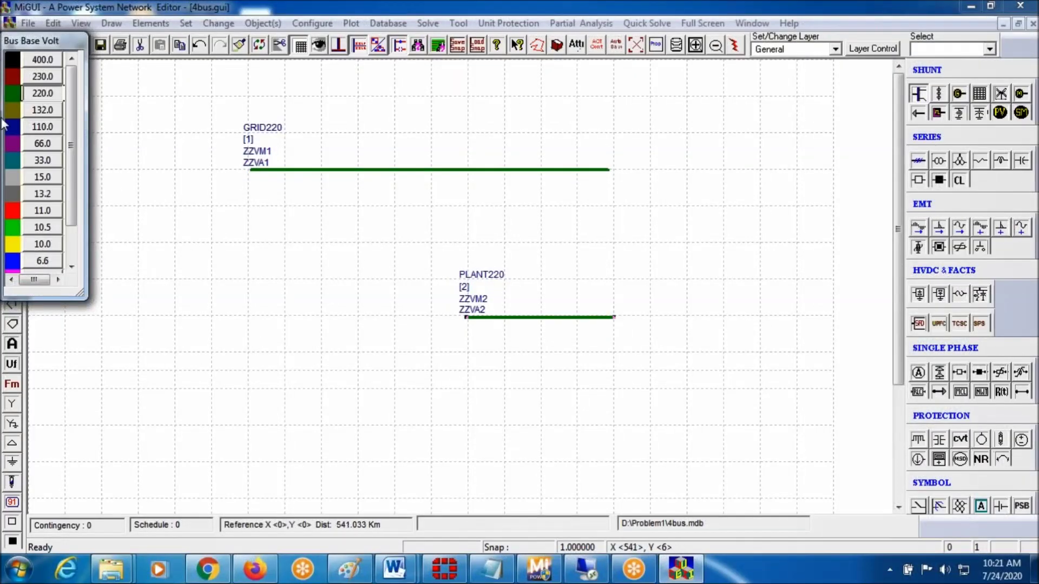
# - Draw an 11 kV bus directly below PLANT220, name it GEN11, and save its record
pyautogui.click(41, 212)
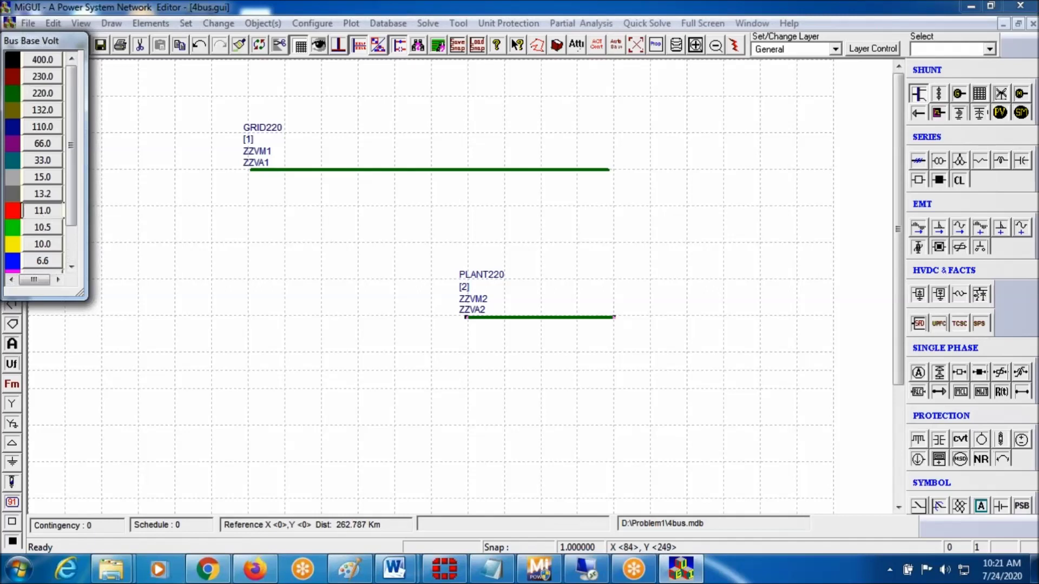
pyautogui.moveTo(470, 461); pyautogui.dragTo(611, 461)
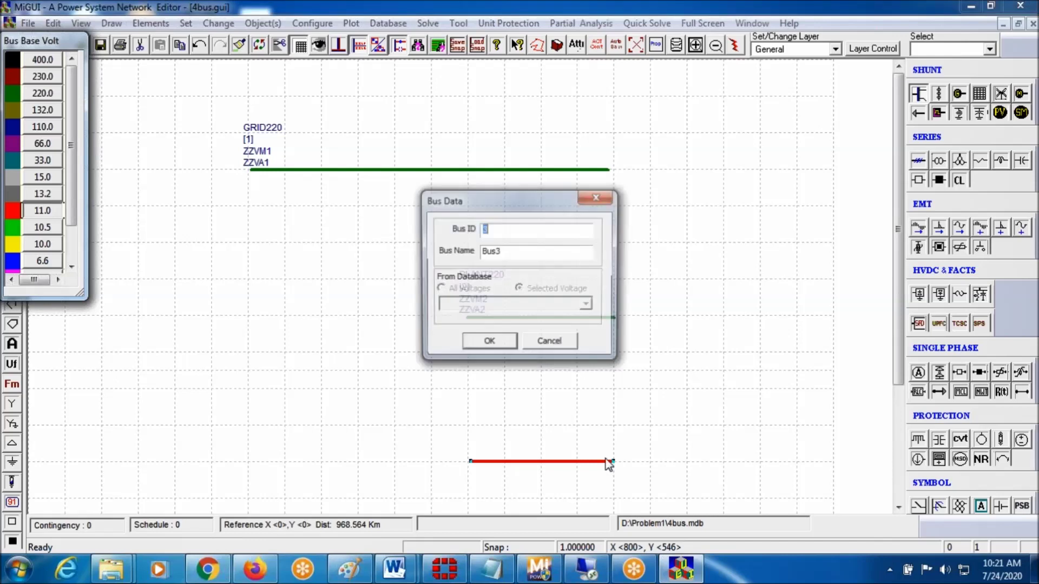
pyautogui.press('Tab')
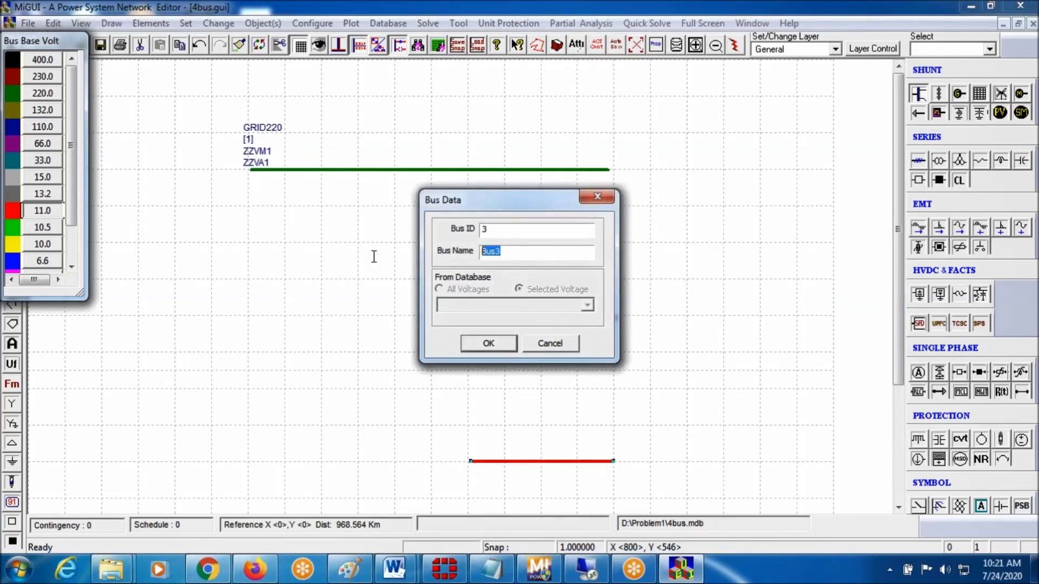
pyautogui.write('GEN11')
pyautogui.click(501, 344)
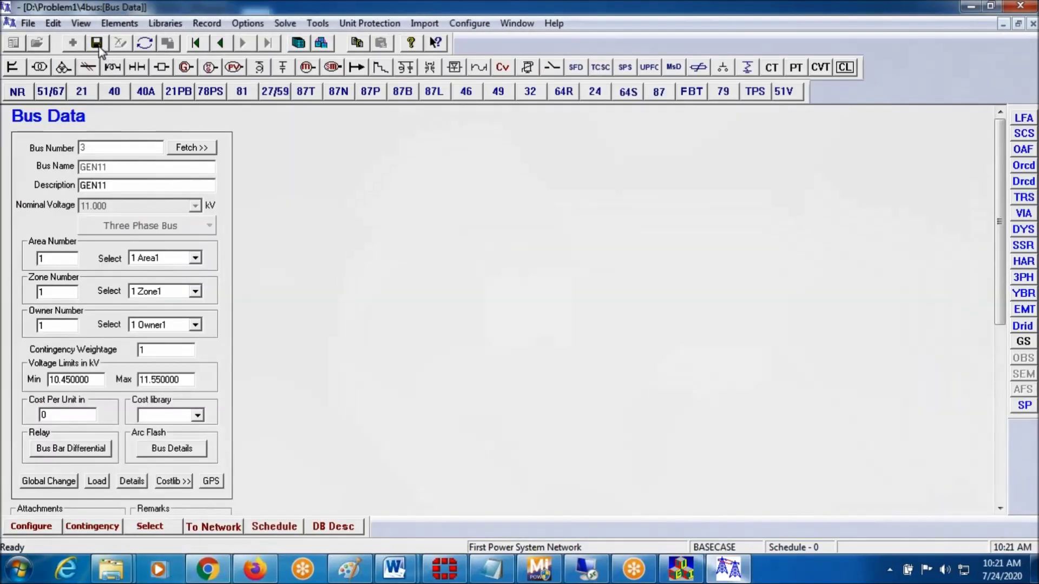
pyautogui.click(98, 45)
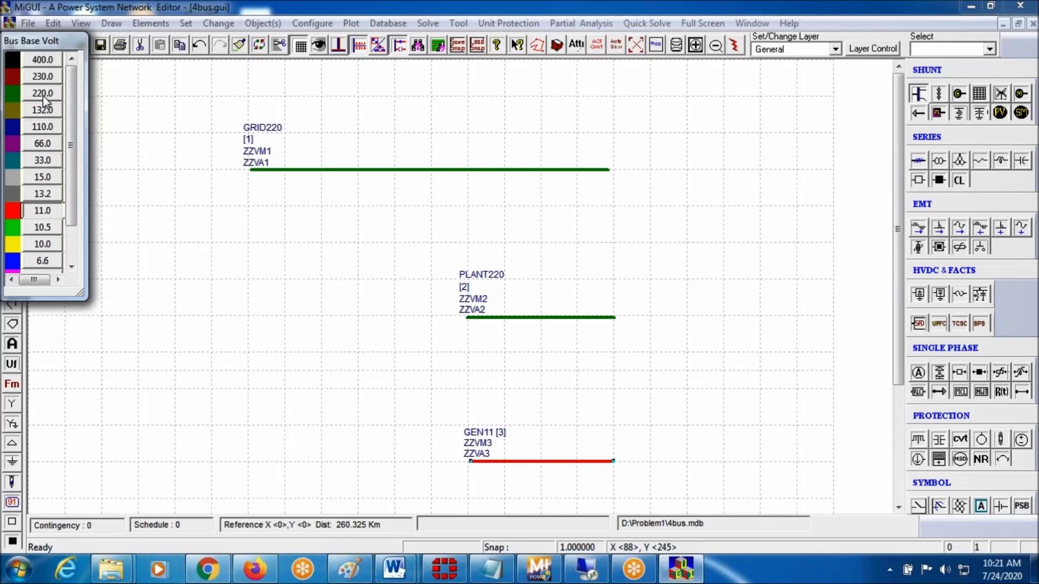
# - Draw a 132 kV bus level with PLANT220 on its left, with ID 4 and name LOAD132, and save its record
pyautogui.click(44, 110)
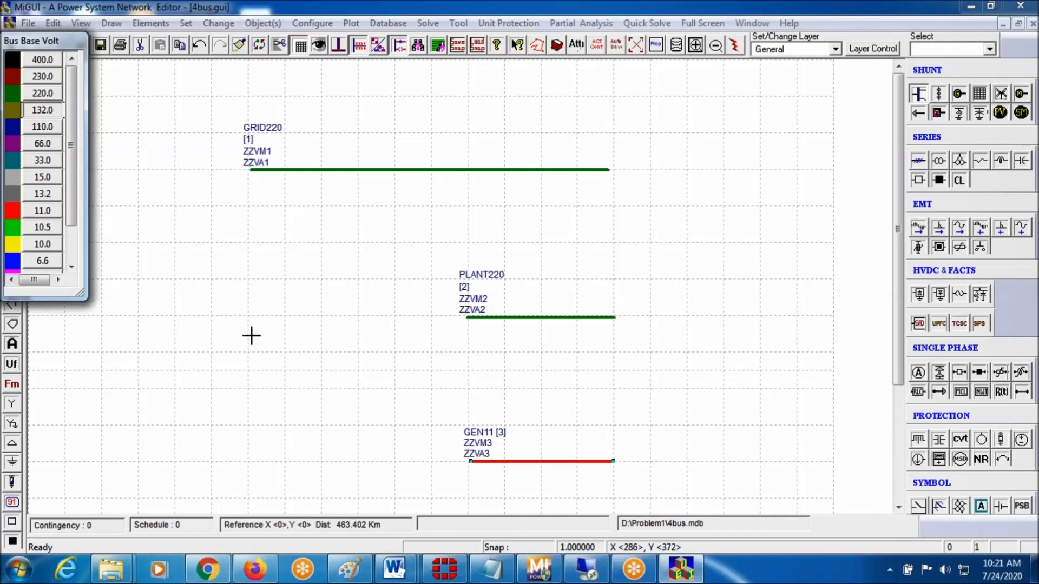
pyautogui.moveTo(248, 314); pyautogui.dragTo(412, 313)
pyautogui.write('4')
pyautogui.press('Tab')
pyautogui.write('L')
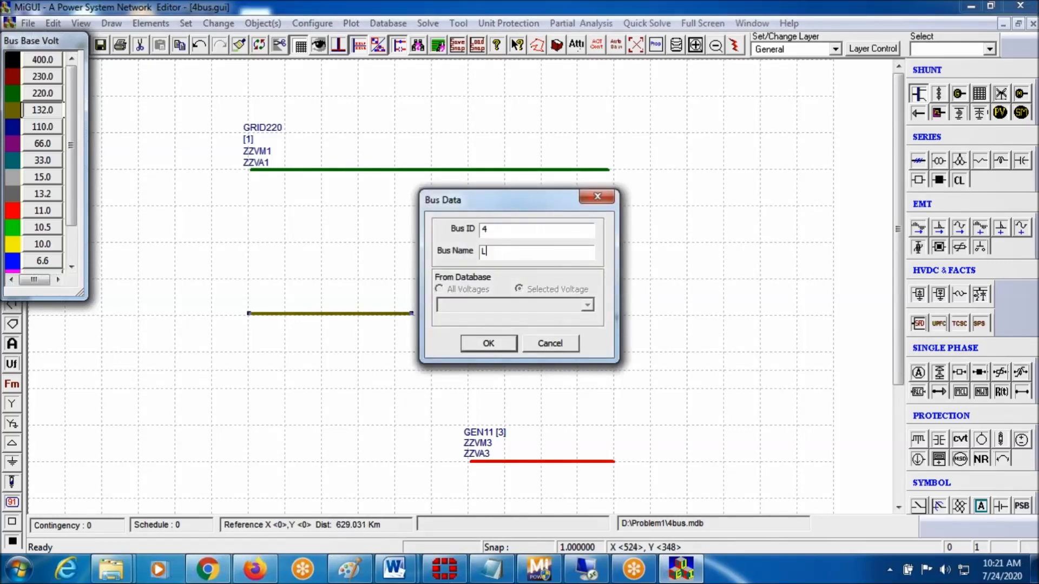
pyautogui.write('OAD132')
pyautogui.click(488, 343)
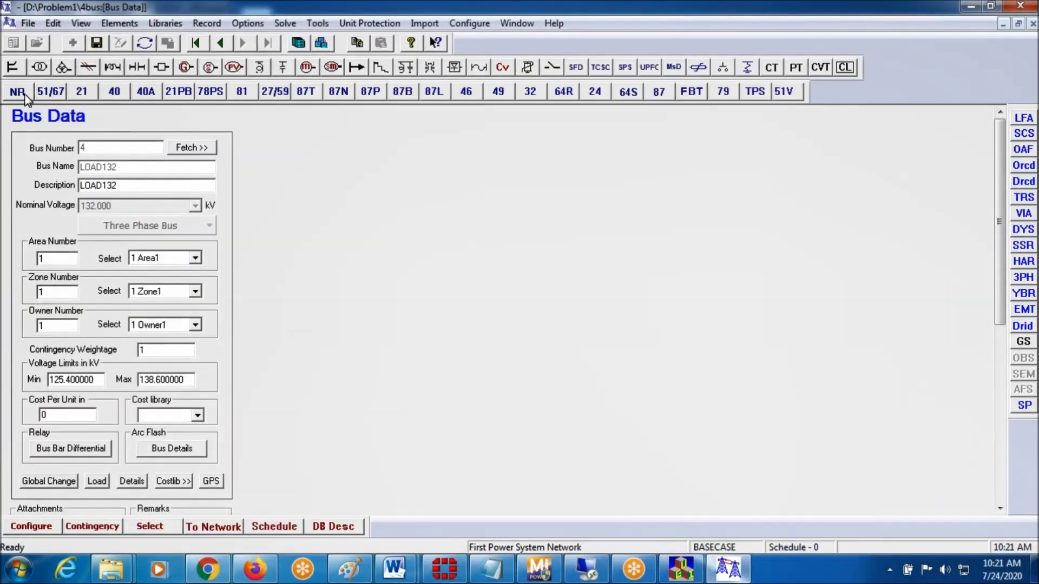
pyautogui.click(97, 44)
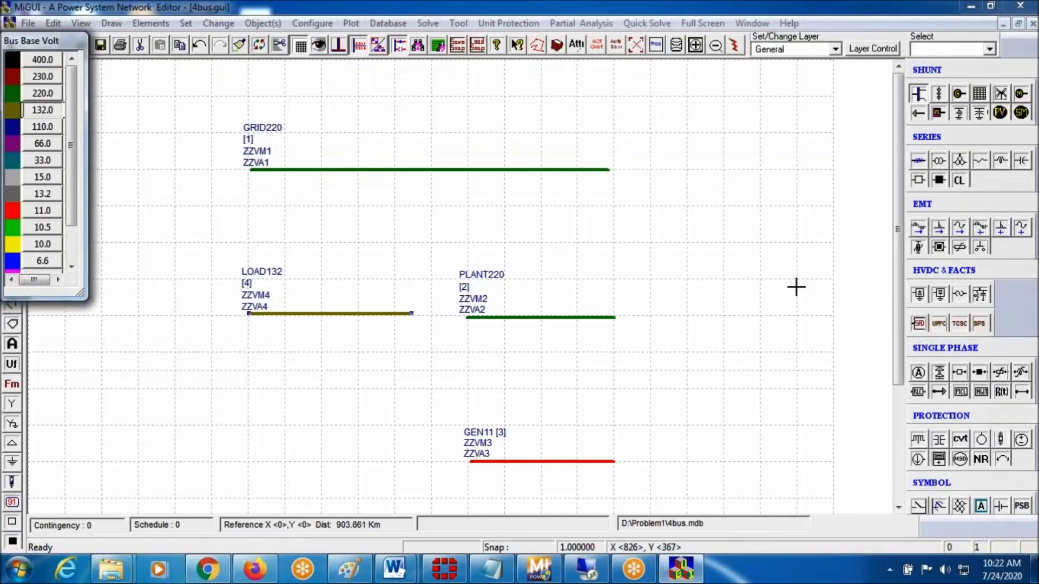
pyautogui.click(918, 93)
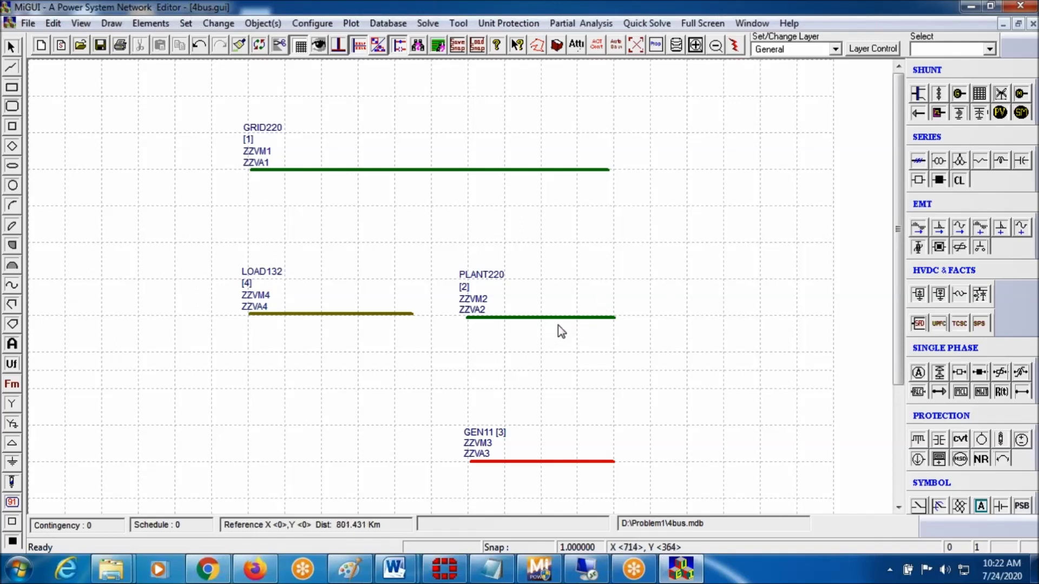
# - Place a vertical transmission line from GRID220 to PLANT220 and accept element ID 1
pyautogui.click(921, 166)
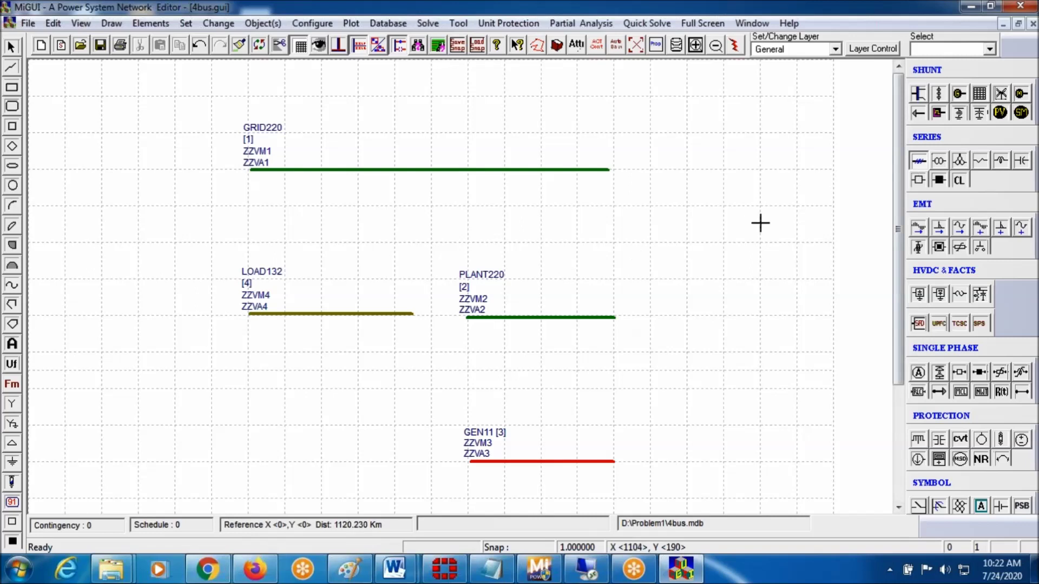
pyautogui.click(541, 245)
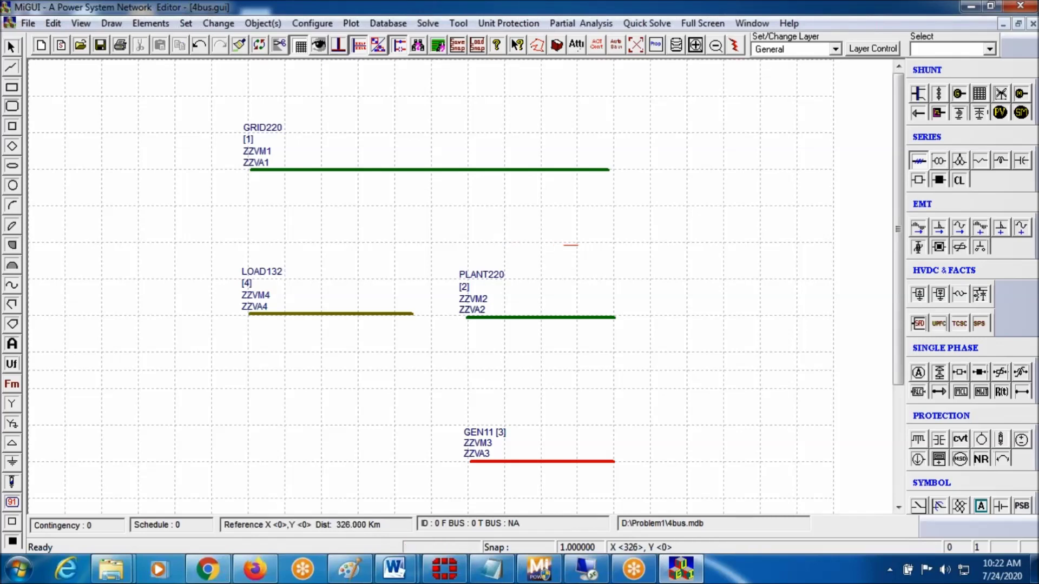
pyautogui.click(260, 48)
pyautogui.click(539, 242)
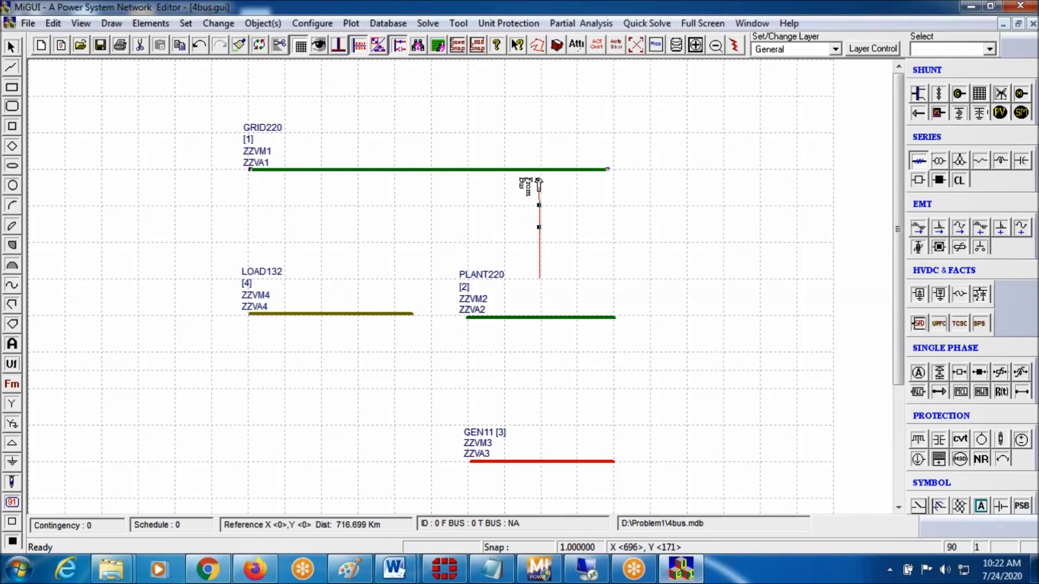
pyautogui.click(538, 172)
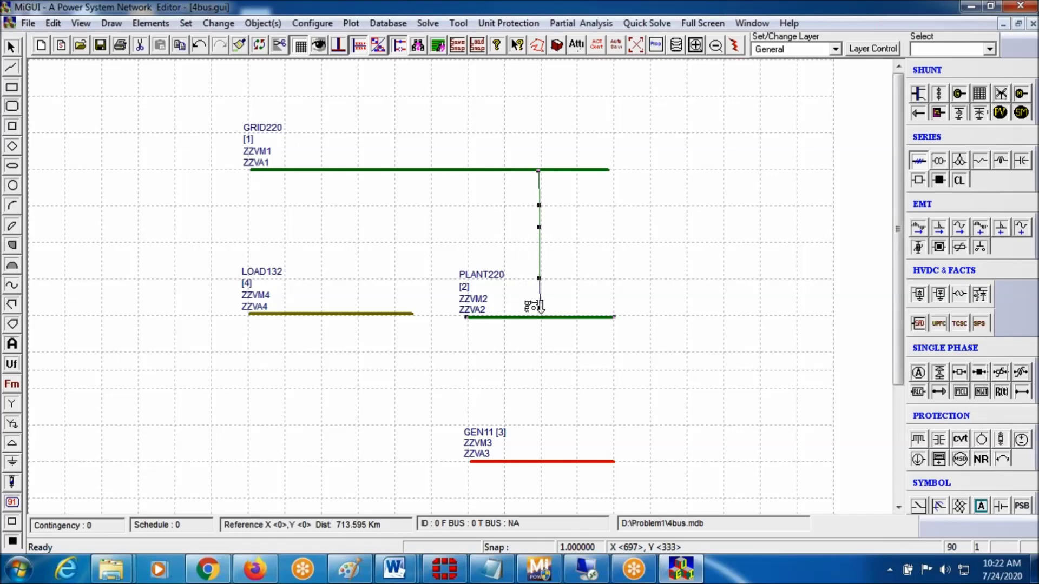
pyautogui.click(538, 312)
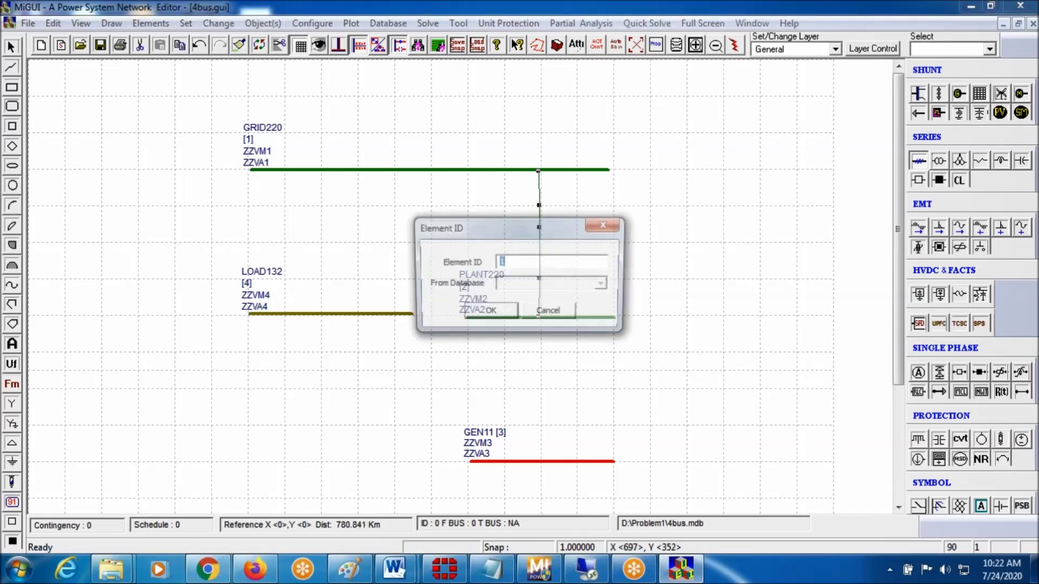
pyautogui.click(498, 313)
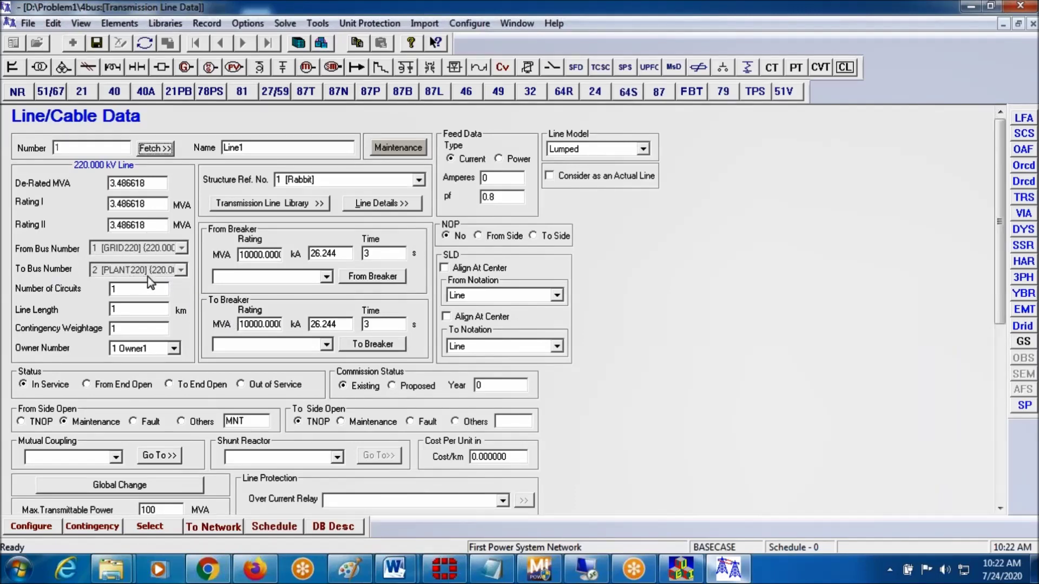
# - Assign structure reference 2001 [Zebra 220kV] to the line and set its length to 100 km
pyautogui.click(419, 179)
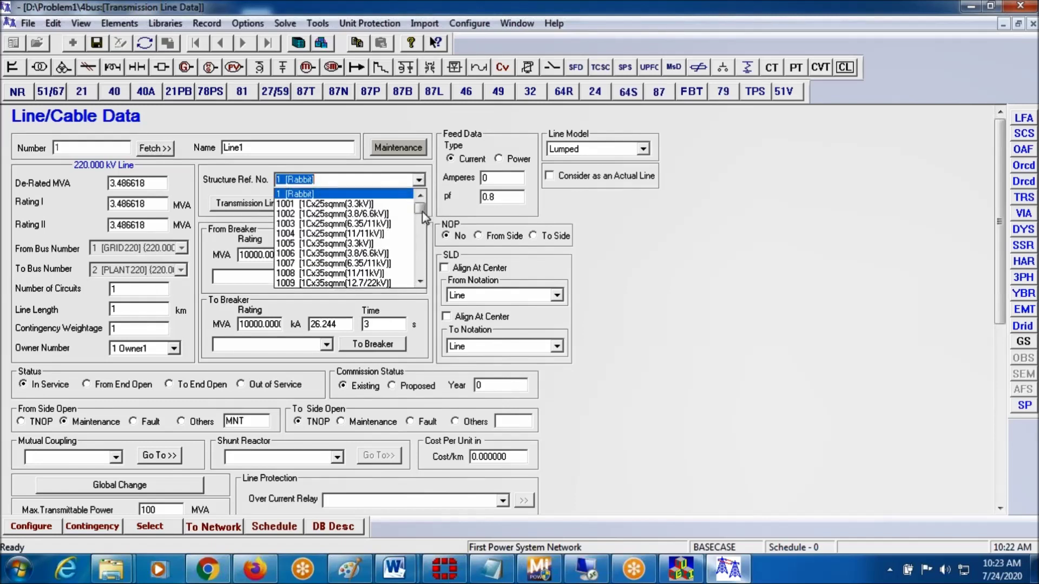
pyautogui.moveTo(423, 214); pyautogui.dragTo(423, 264)
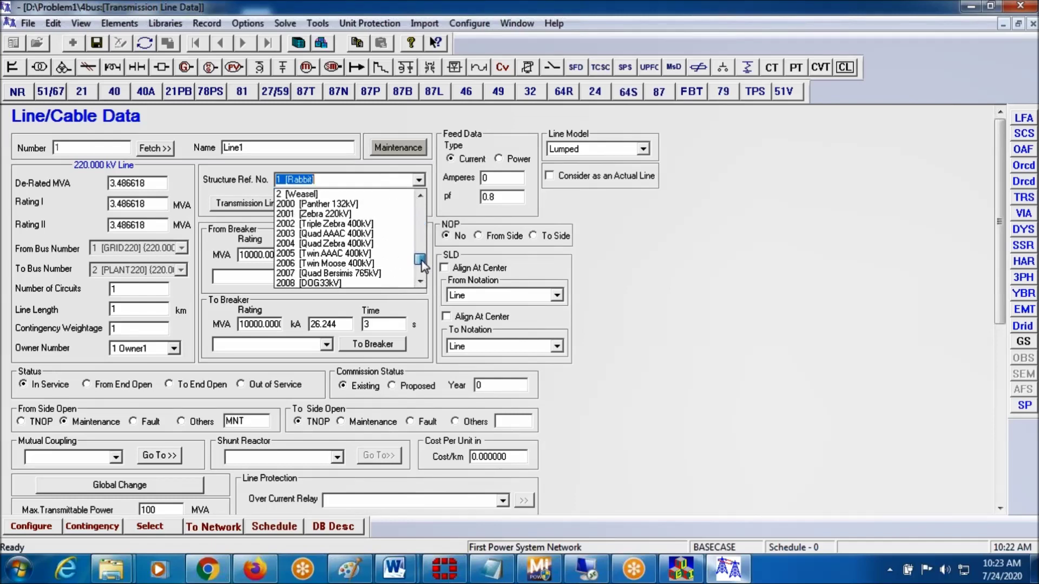
pyautogui.click(339, 214)
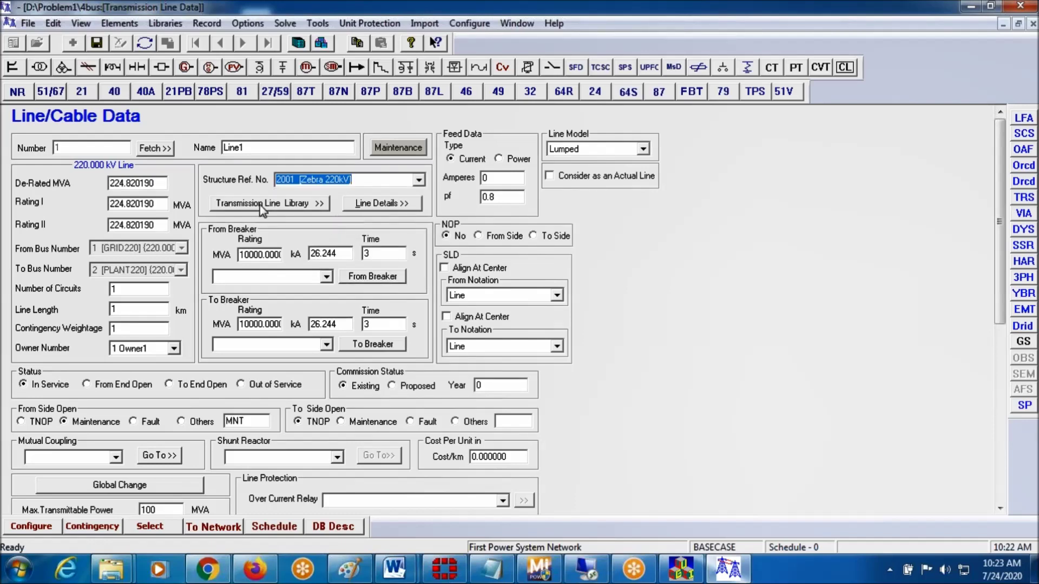
pyautogui.click(114, 310)
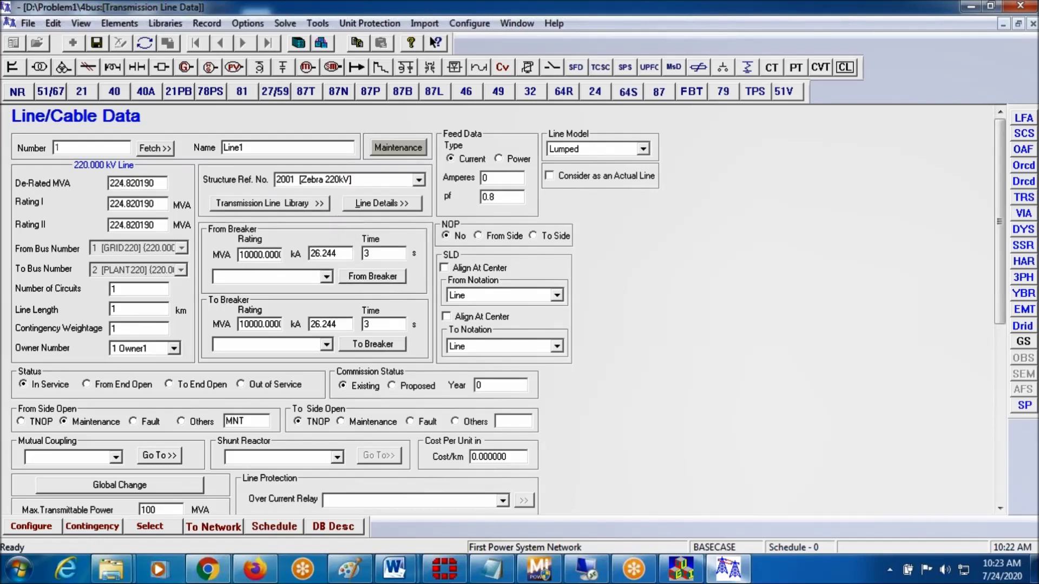
pyautogui.write('00')
# - Examine the Zebra 220kV library record and its MVA rating calculation, and return to the line data
pyautogui.click(296, 205)
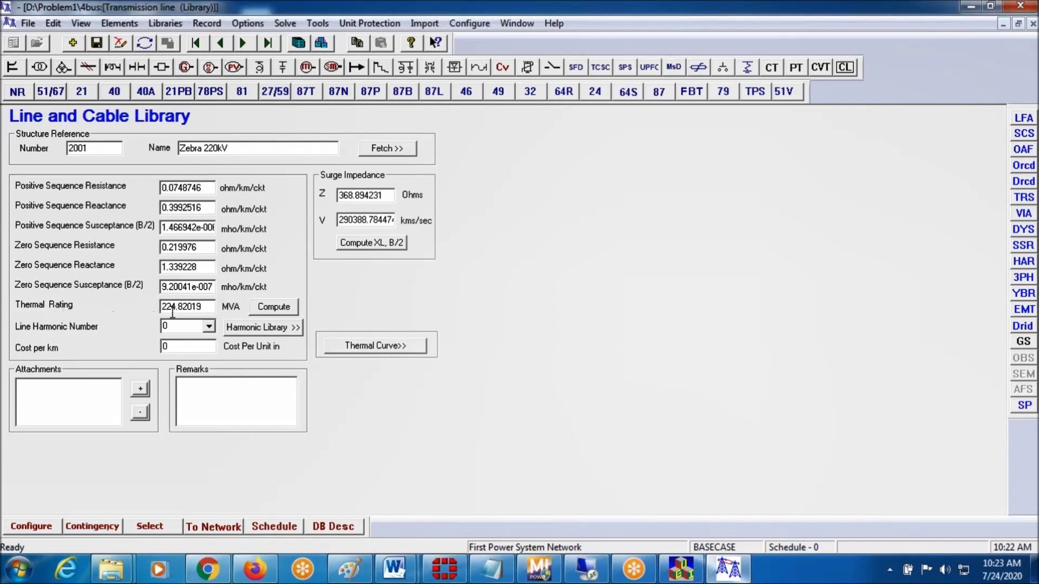
pyautogui.click(274, 309)
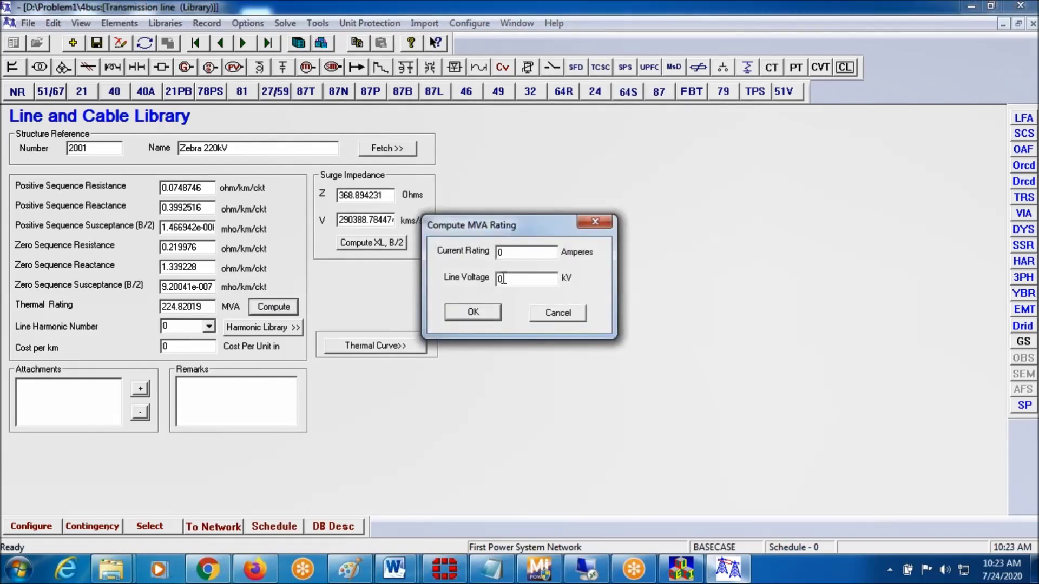
pyautogui.click(462, 314)
pyautogui.click(595, 226)
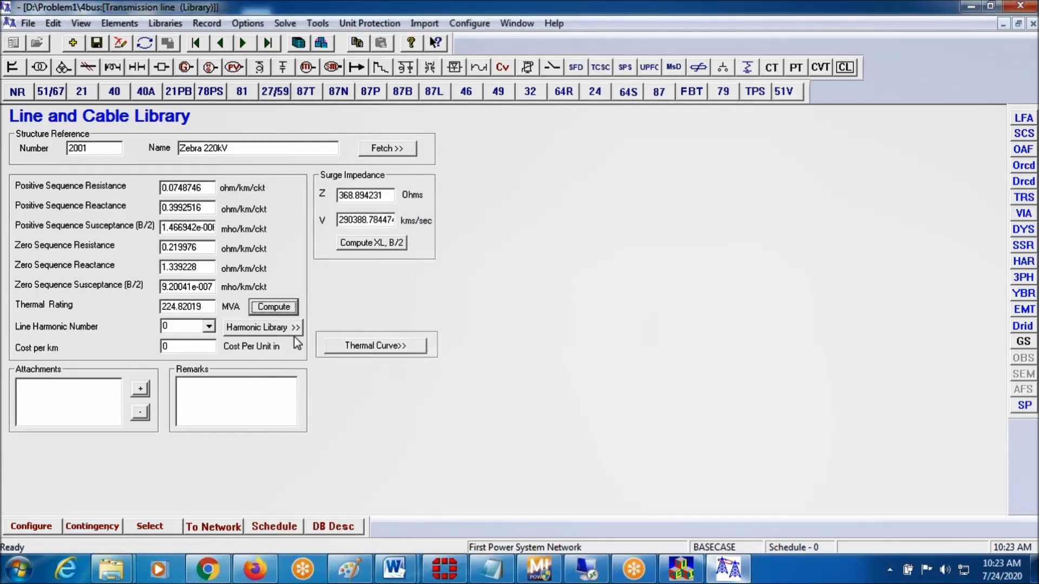
pyautogui.click(96, 42)
pyautogui.click(1032, 25)
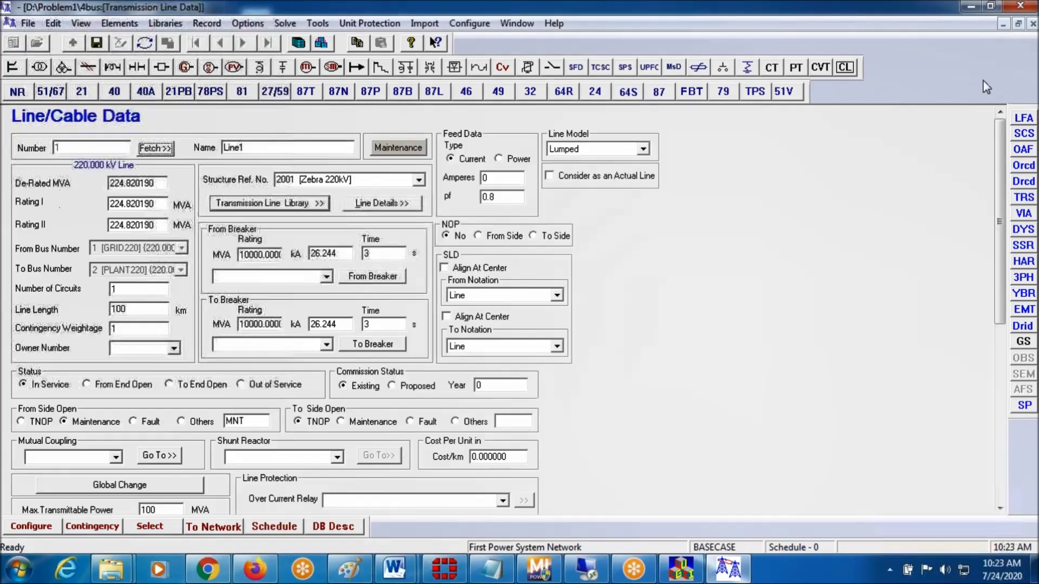
# - Save the record of the transmission line between GRID220 and PLANT220 and return to the network drawing
pyautogui.click(96, 44)
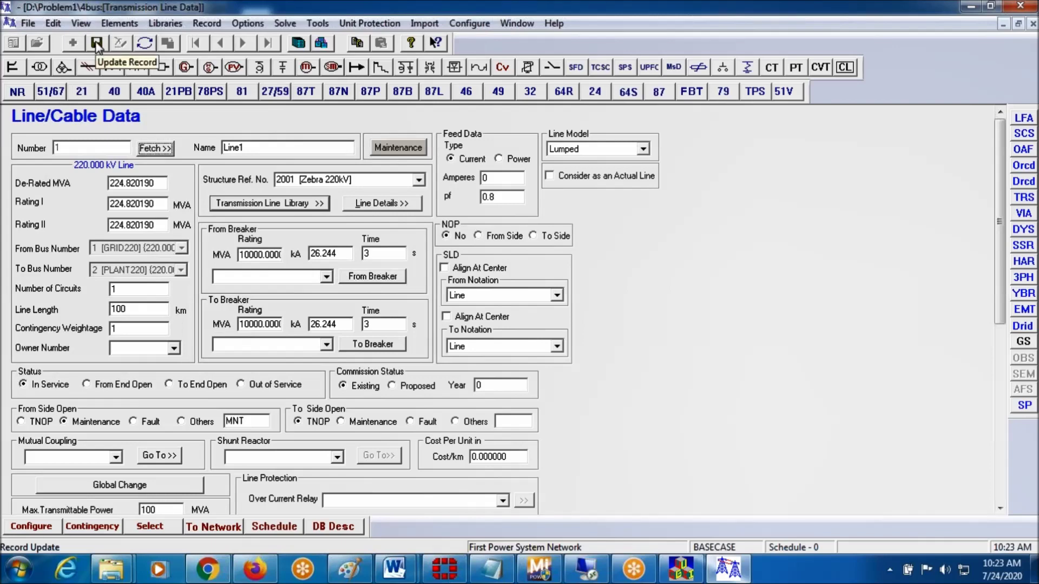
pyautogui.click(97, 44)
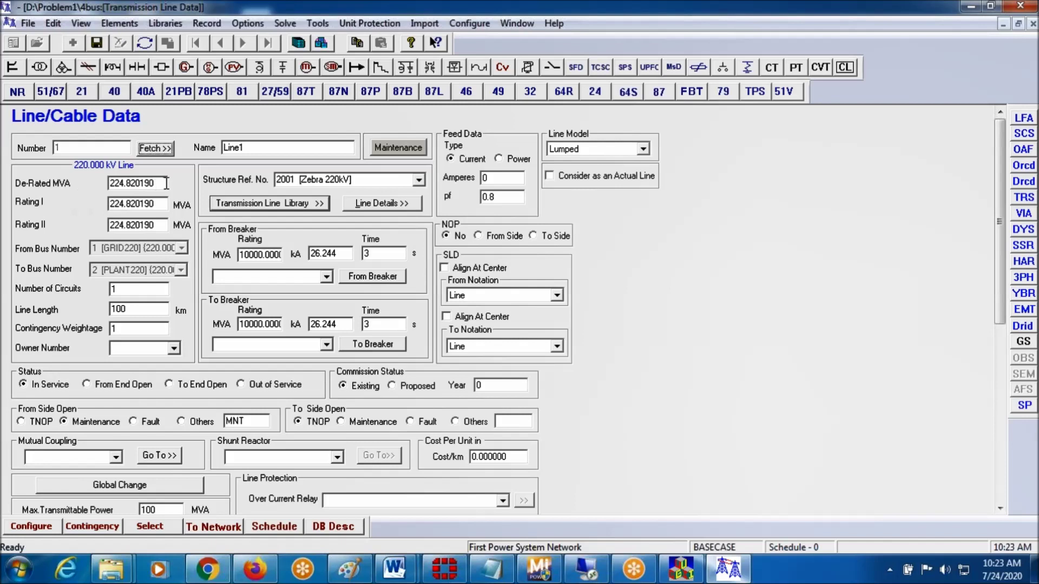
pyautogui.doubleClick(145, 183)
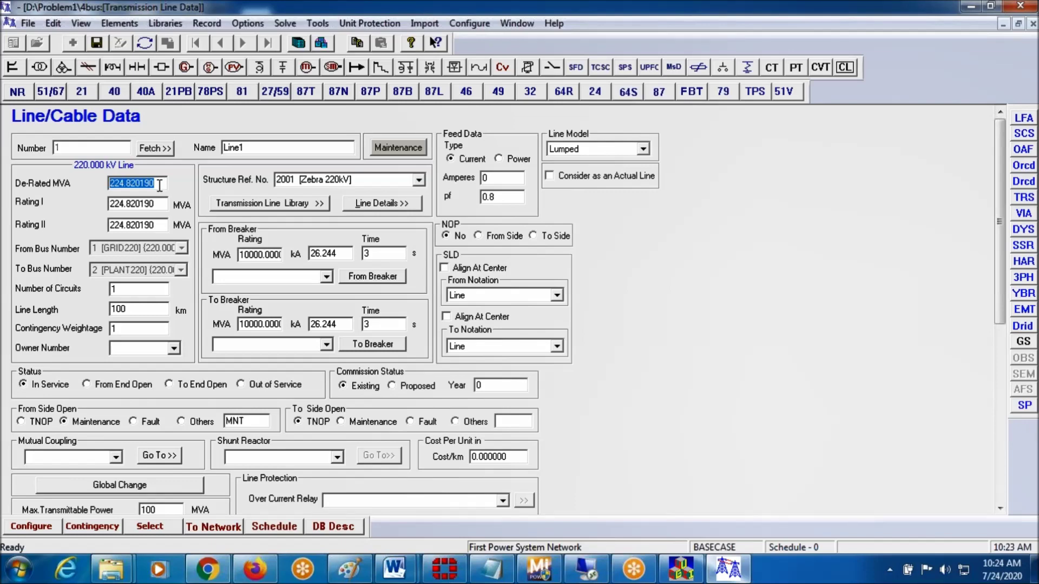
pyautogui.click(96, 44)
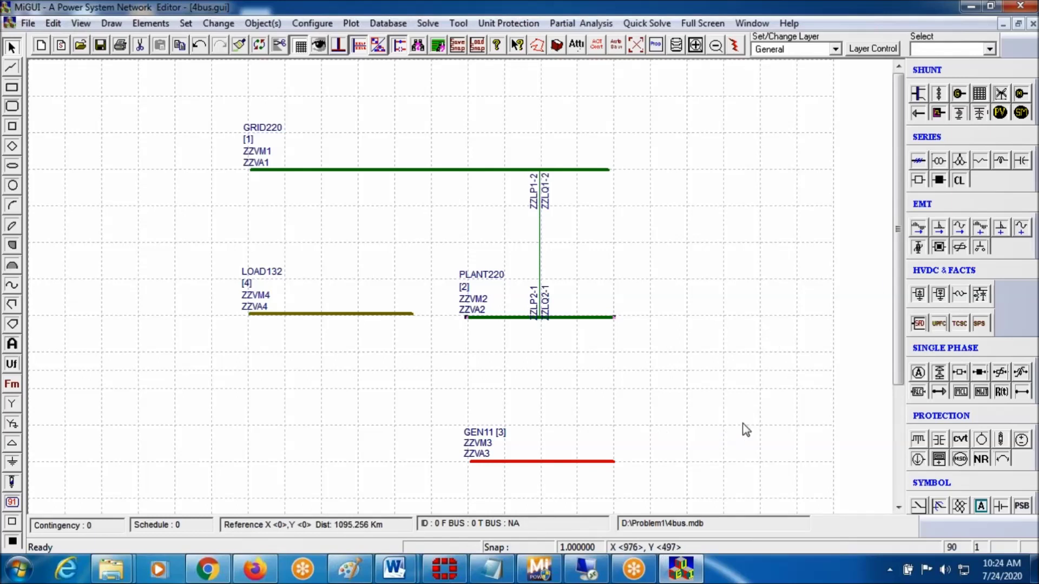
# - Place a vertical two-winding transformer from PLANT220 to GEN11 and accept element ID 1
pyautogui.click(940, 163)
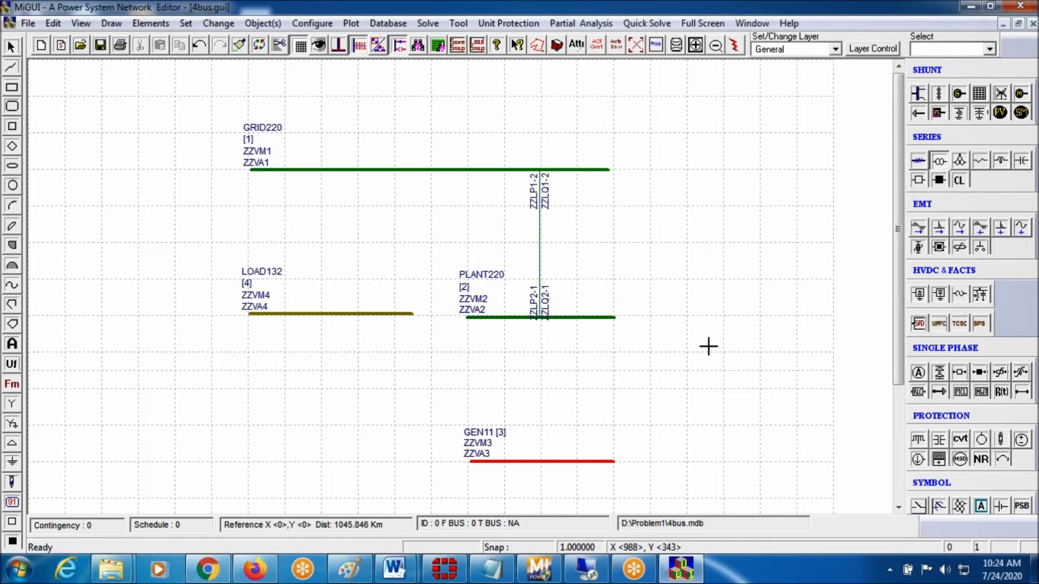
pyautogui.click(543, 388)
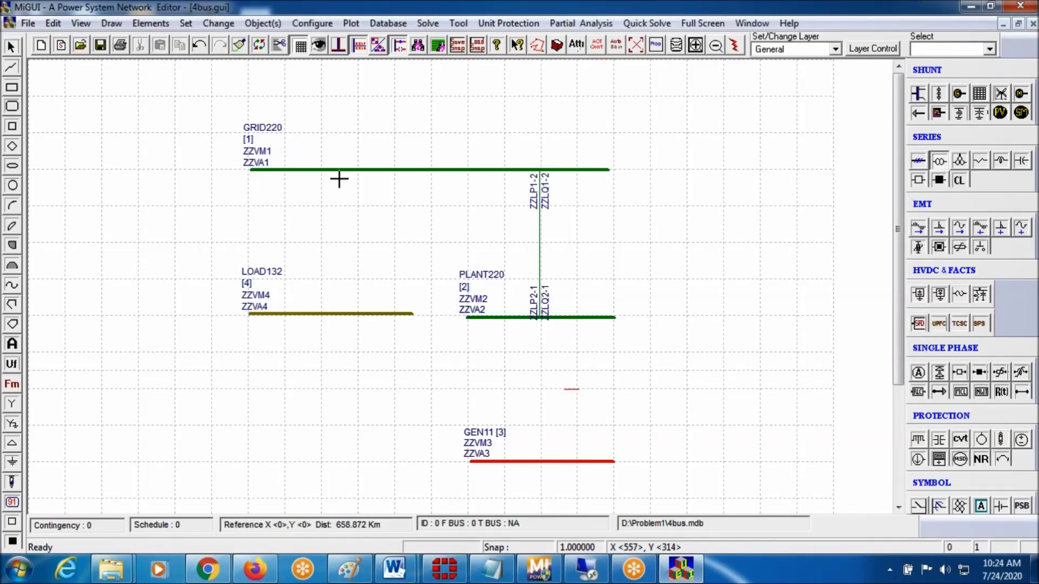
pyautogui.click(258, 45)
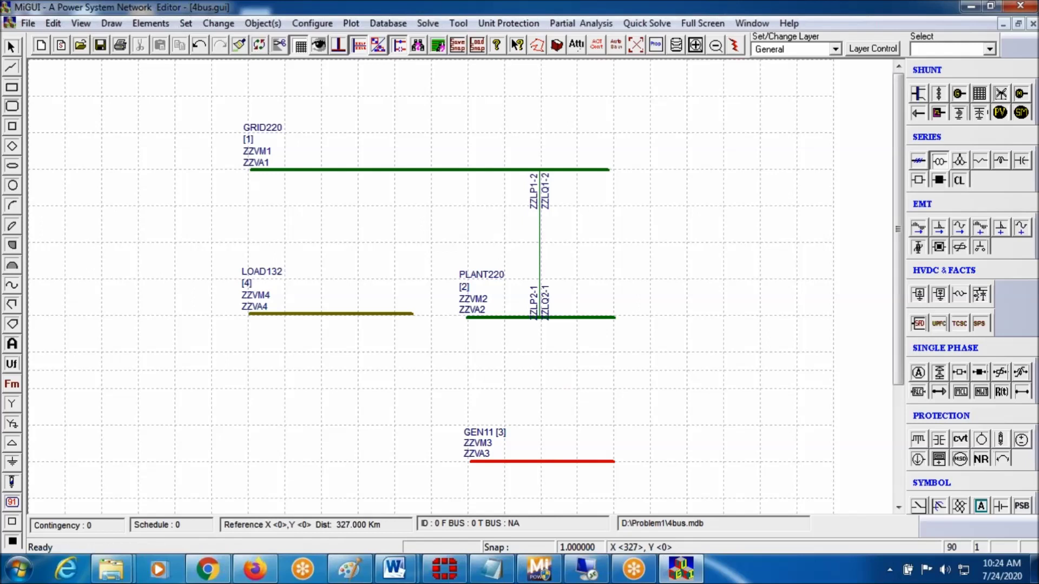
pyautogui.click(541, 385)
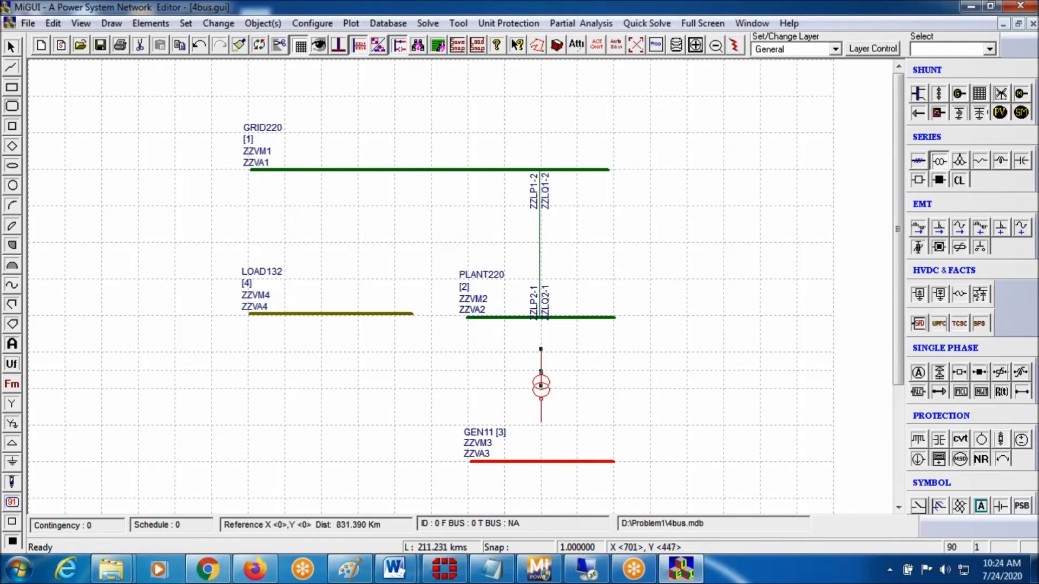
pyautogui.click(541, 321)
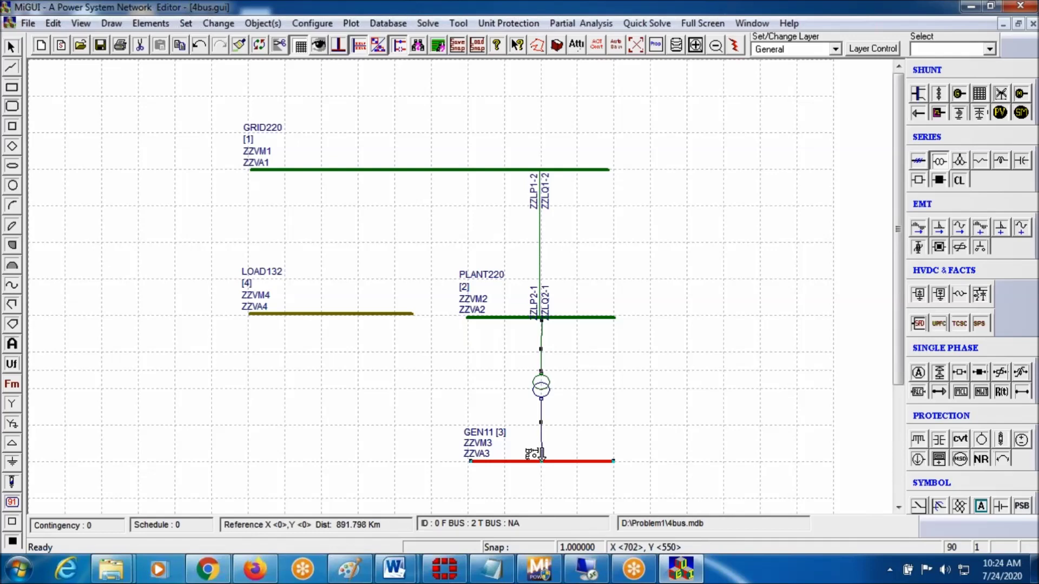
pyautogui.click(541, 457)
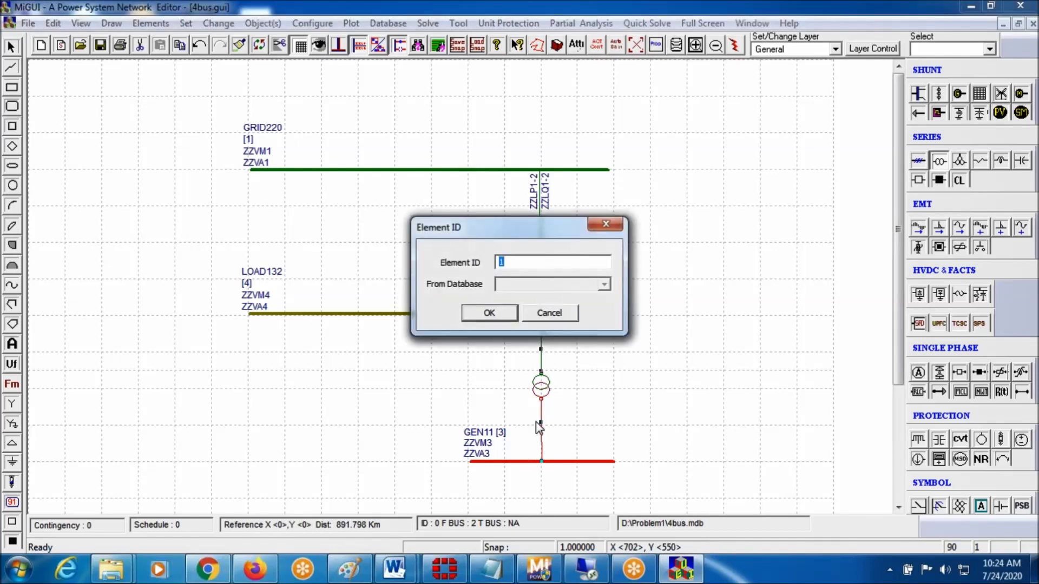
pyautogui.click(490, 316)
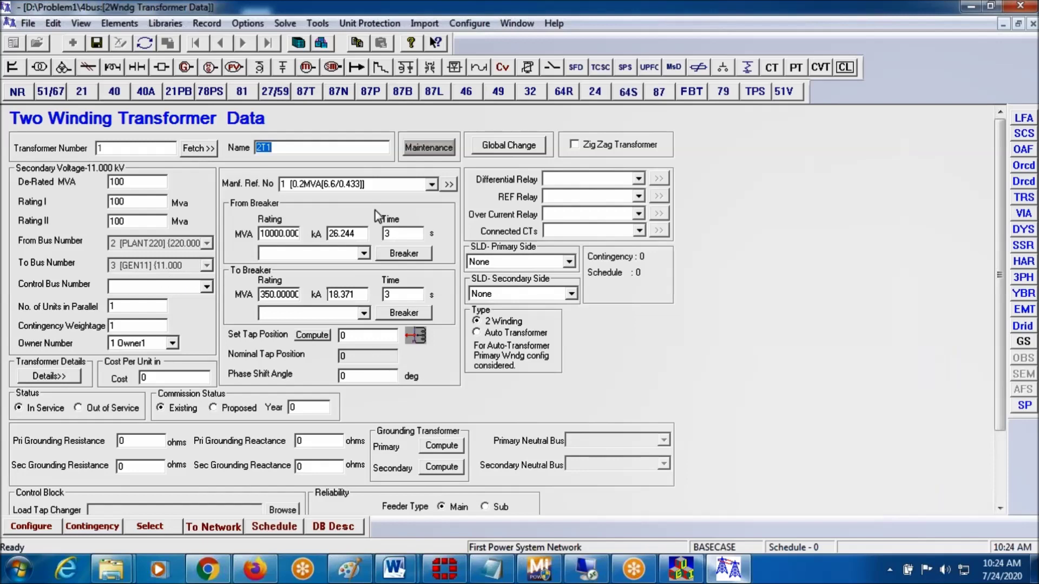
# - Enter manufacturer reference number 30 for the transformer and open its library record
pyautogui.click(436, 185)
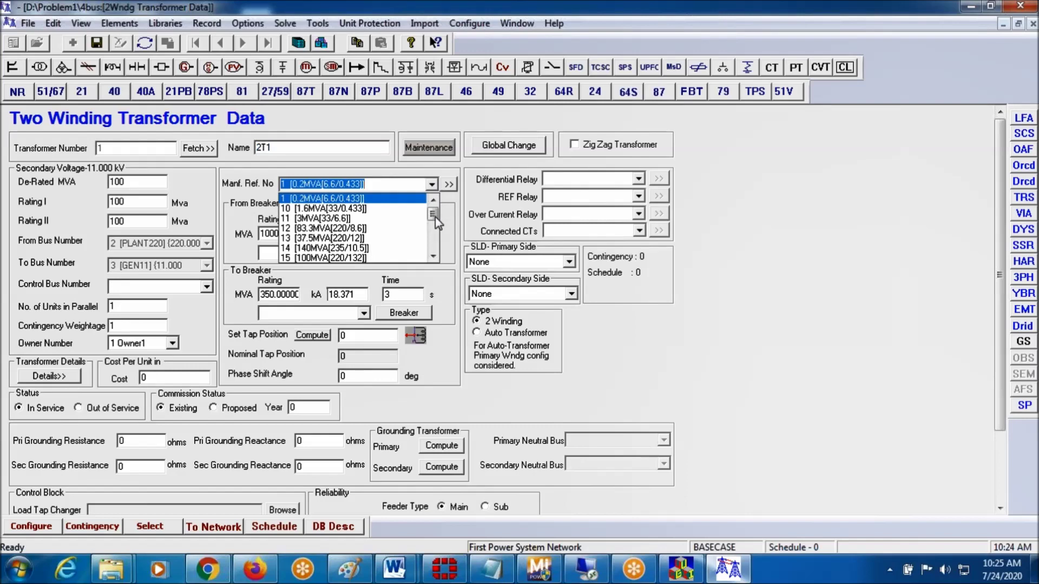
pyautogui.click(396, 183)
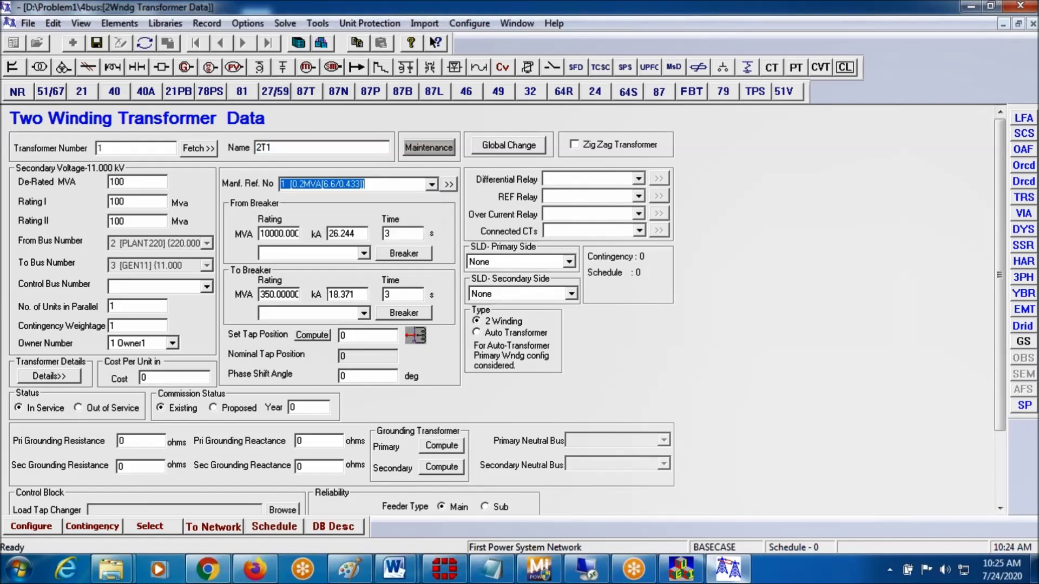
pyautogui.write('30')
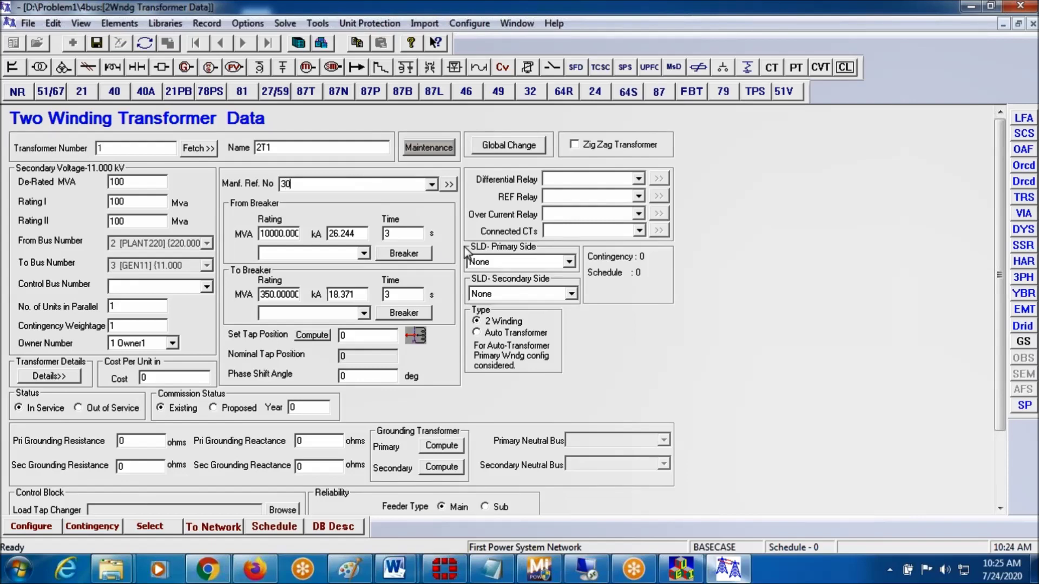
pyautogui.click(449, 184)
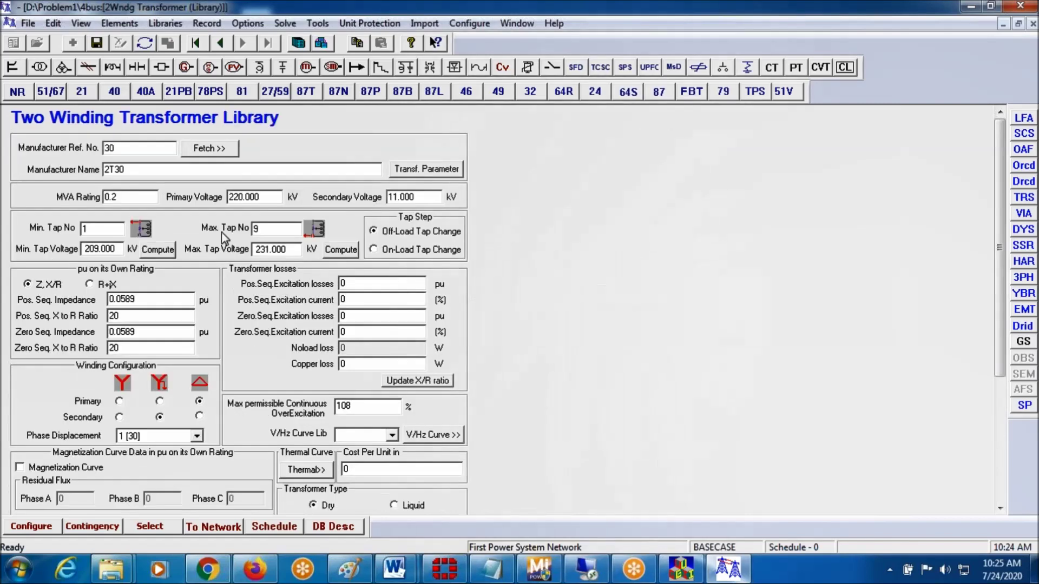
# - Name the transformer library entry 247MVA(220/11kV) and set its MVA rating to 247
pyautogui.moveTo(140, 170); pyautogui.dragTo(104, 169)
pyautogui.write('247MVA(220/11kV)')
pyautogui.press('Tab')
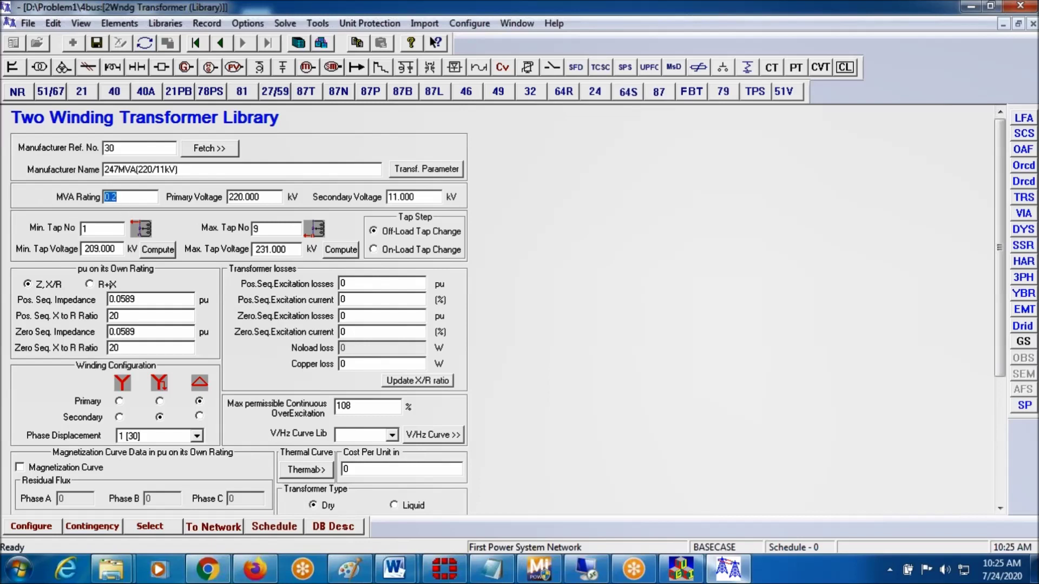
pyautogui.write('247')
# - Compute the minimum tap voltage at 0.95 p.u. and the maximum tap voltage at 1.05 p.u. of 220 kV
pyautogui.click(156, 252)
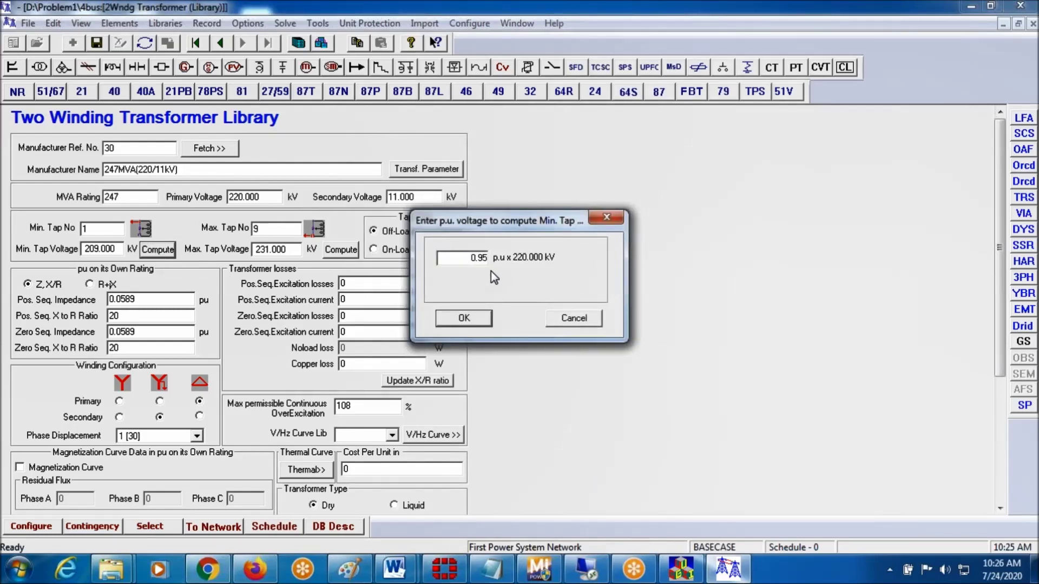
pyautogui.click(474, 320)
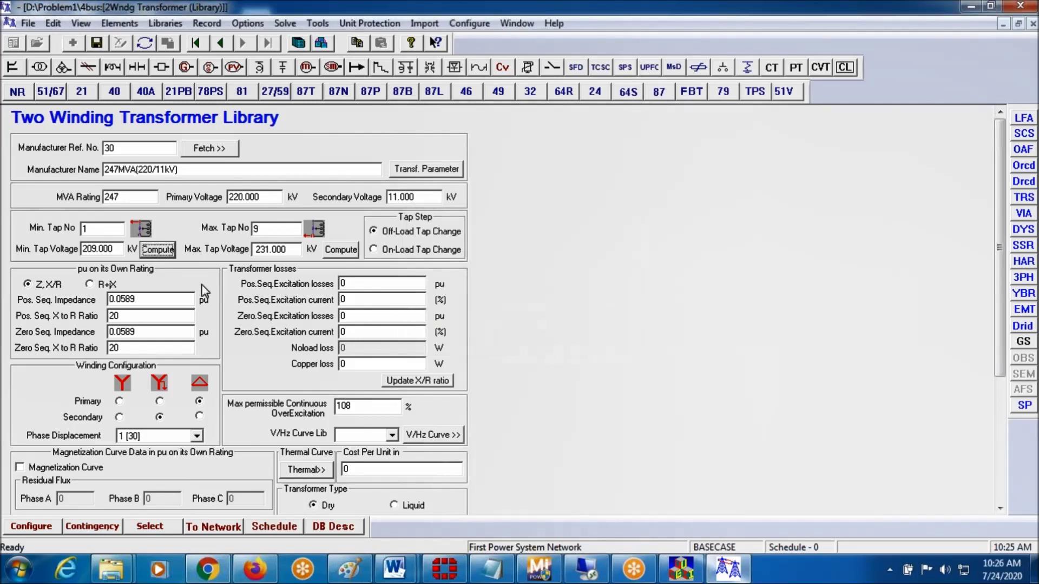
pyautogui.click(156, 252)
pyautogui.click(340, 250)
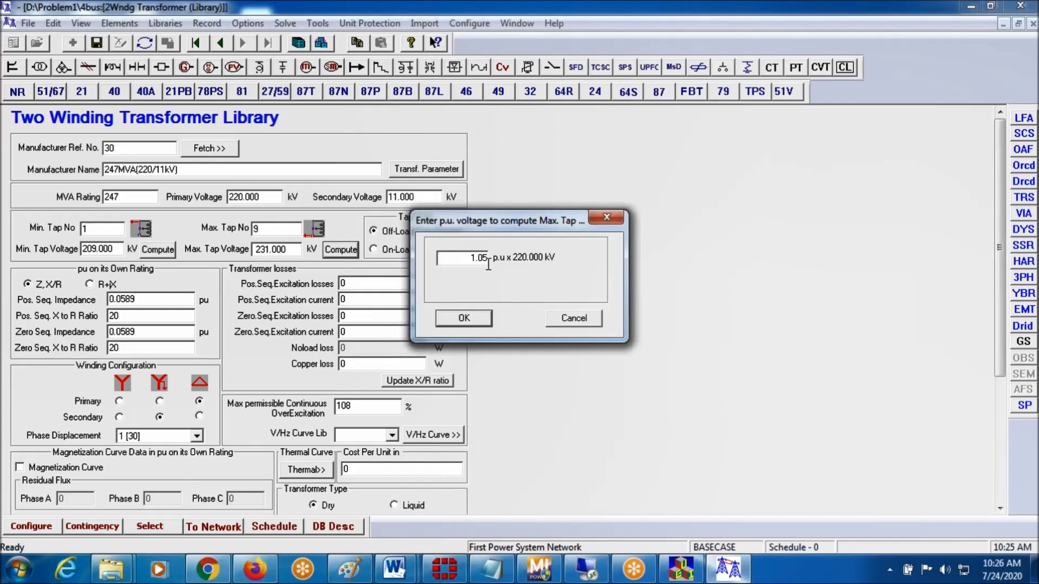
pyautogui.click(484, 324)
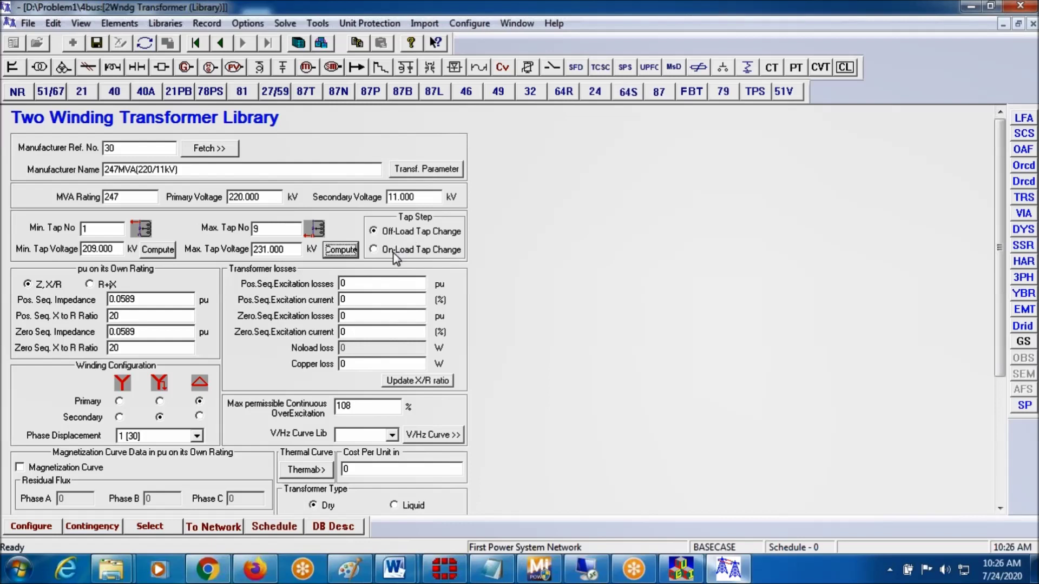
# - Set both the positive and zero sequence impedances of the transformer to 0.14 pu
pyautogui.doubleClick(150, 299)
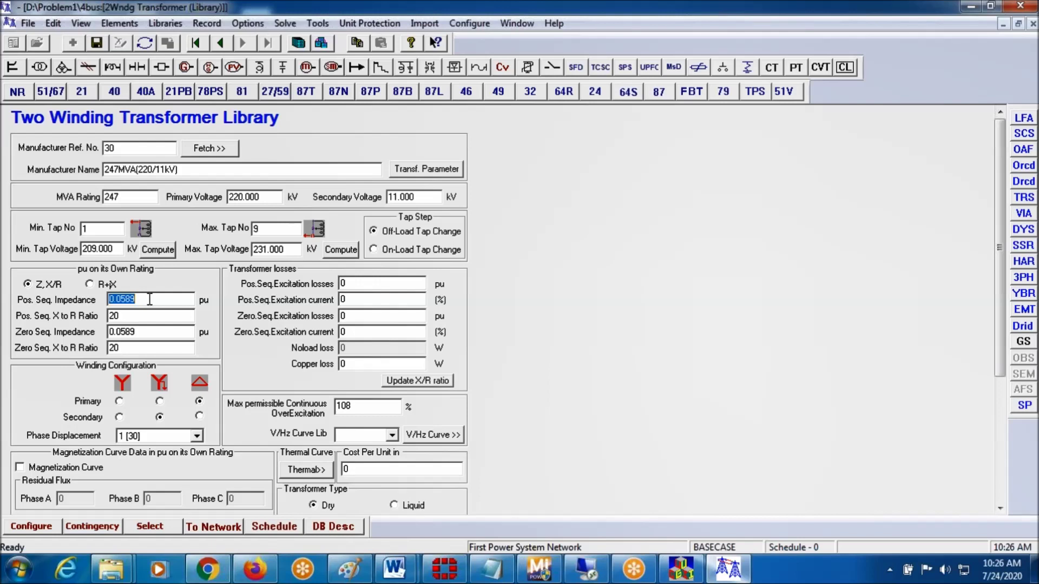
pyautogui.write('0.14')
pyautogui.press('Tab')
pyautogui.press('Tab')
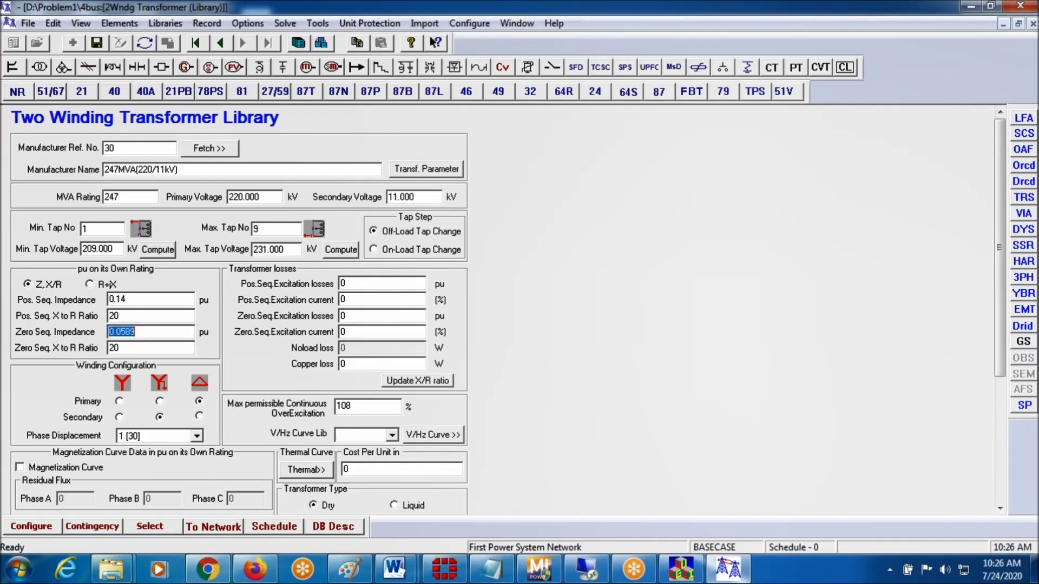
pyautogui.write('0.14')
# - Configure a grounded-star primary and delta secondary with phase displacement 11 [330], and save the library record and close it
pyautogui.click(199, 416)
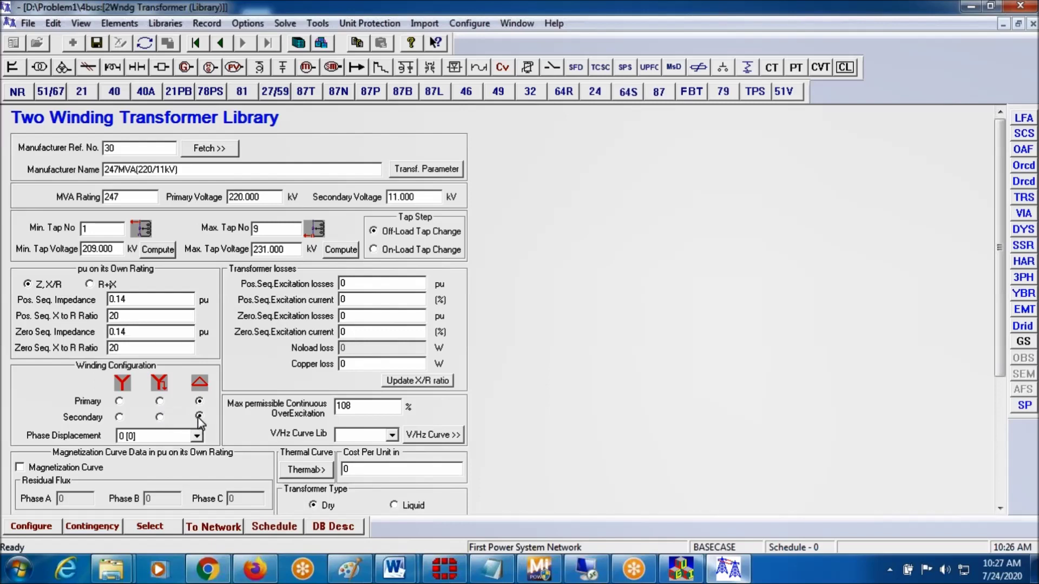
pyautogui.click(157, 400)
pyautogui.click(198, 436)
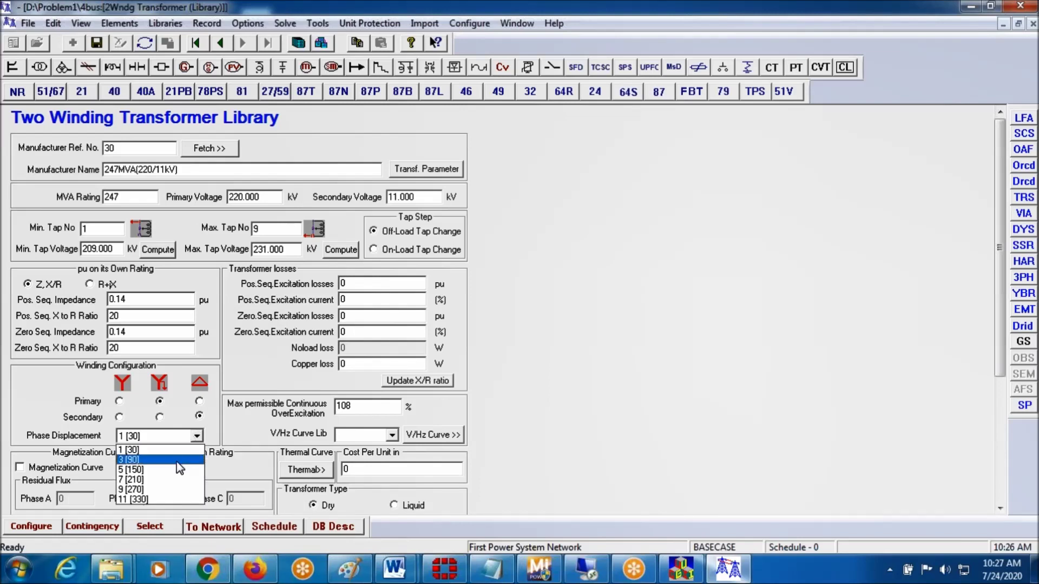
pyautogui.click(165, 499)
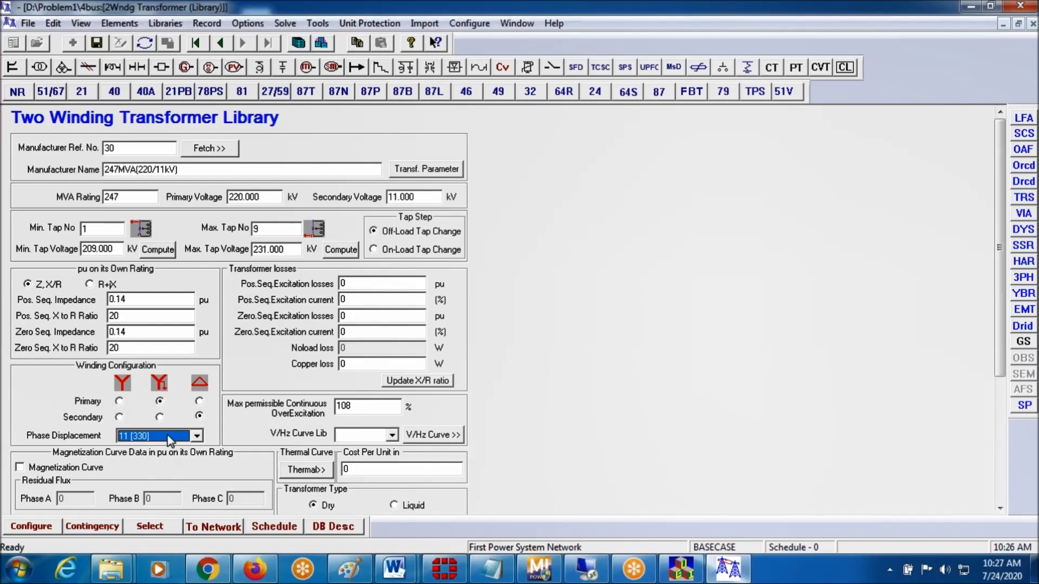
pyautogui.click(97, 43)
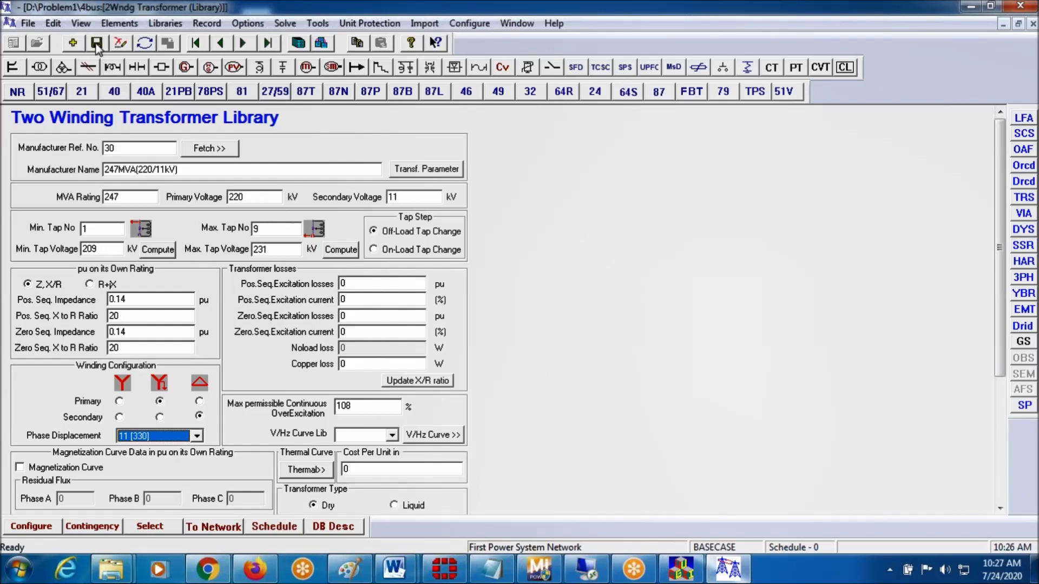
pyautogui.click(1032, 25)
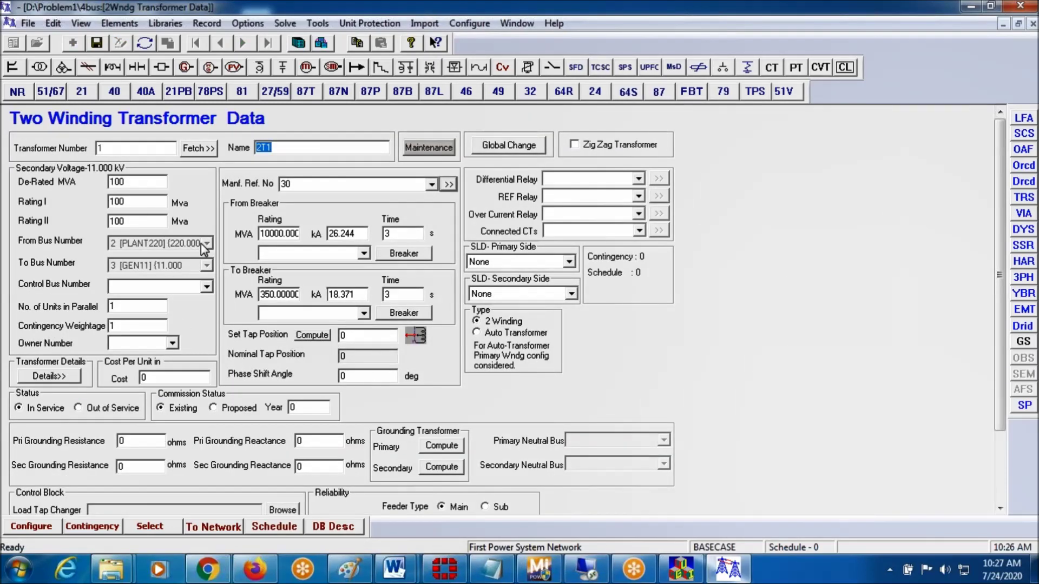
# - Set the transformer's control bus to 3 [GEN11] and save the transformer record
pyautogui.click(207, 287)
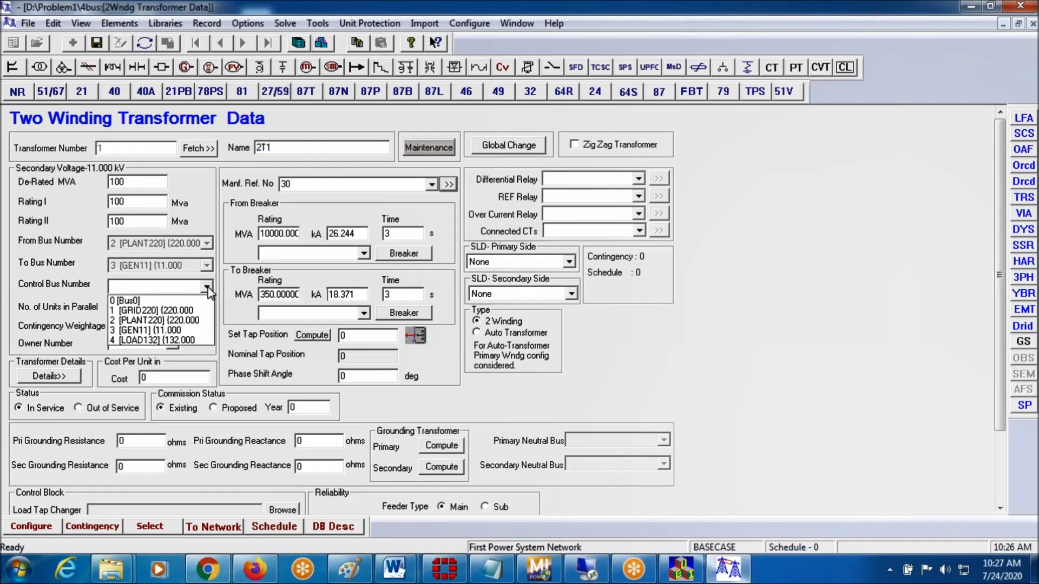
pyautogui.click(183, 333)
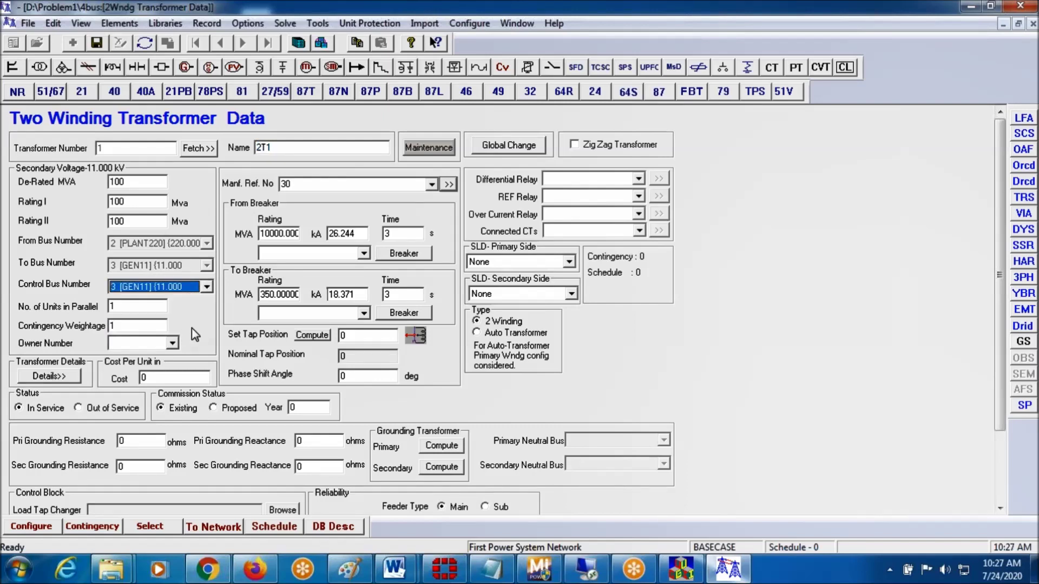
pyautogui.click(97, 43)
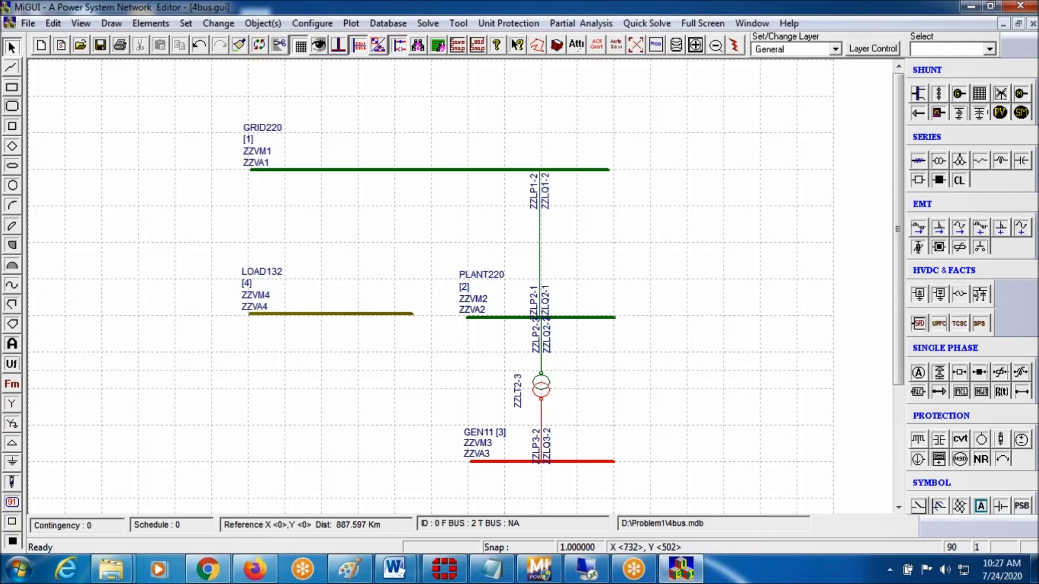
# - Check the set tap position in the PLANT220–GEN11 transformer's data and save the record again
pyautogui.doubleClick(539, 385)
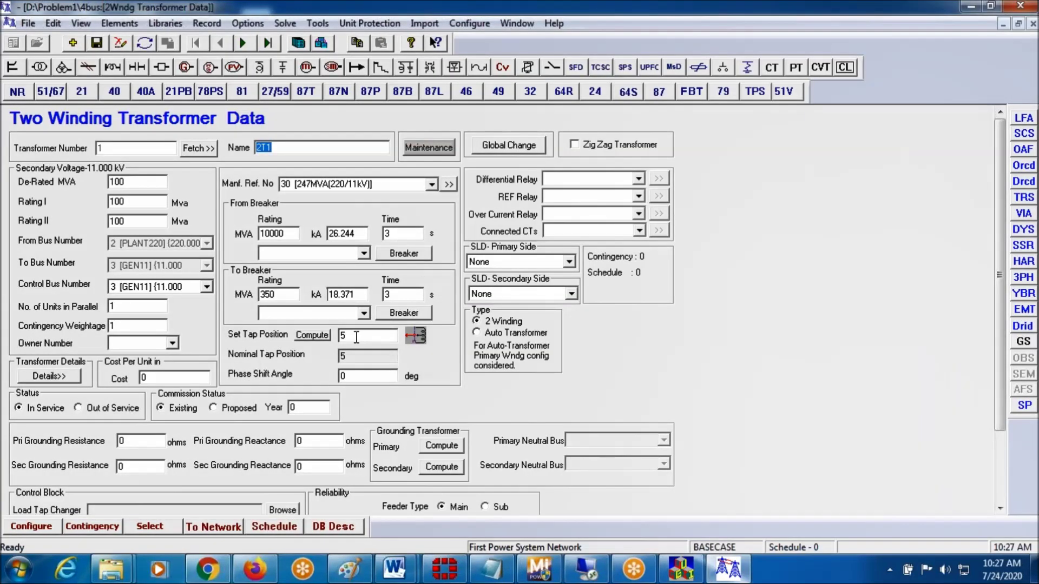
pyautogui.click(357, 337)
pyautogui.click(95, 46)
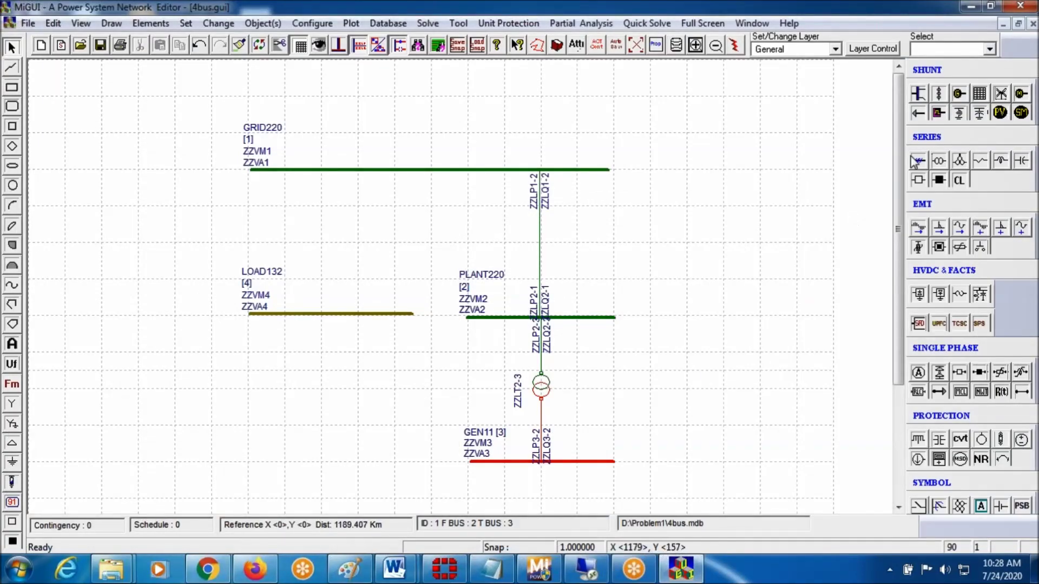
# - Place a two-winding transformer between the GRID220 and LOAD132 buses and accept its element ID
pyautogui.click(939, 160)
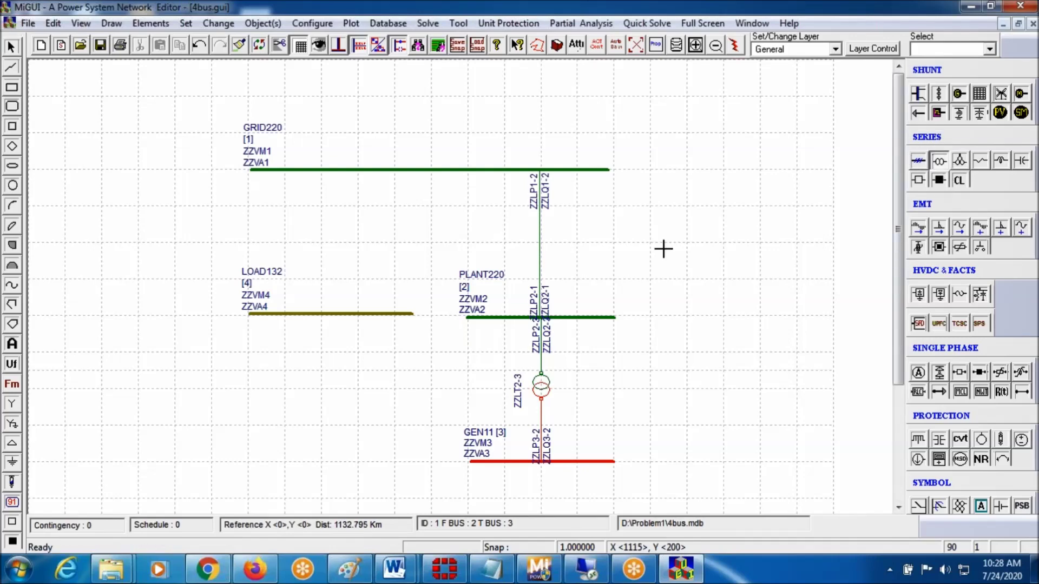
pyautogui.click(317, 241)
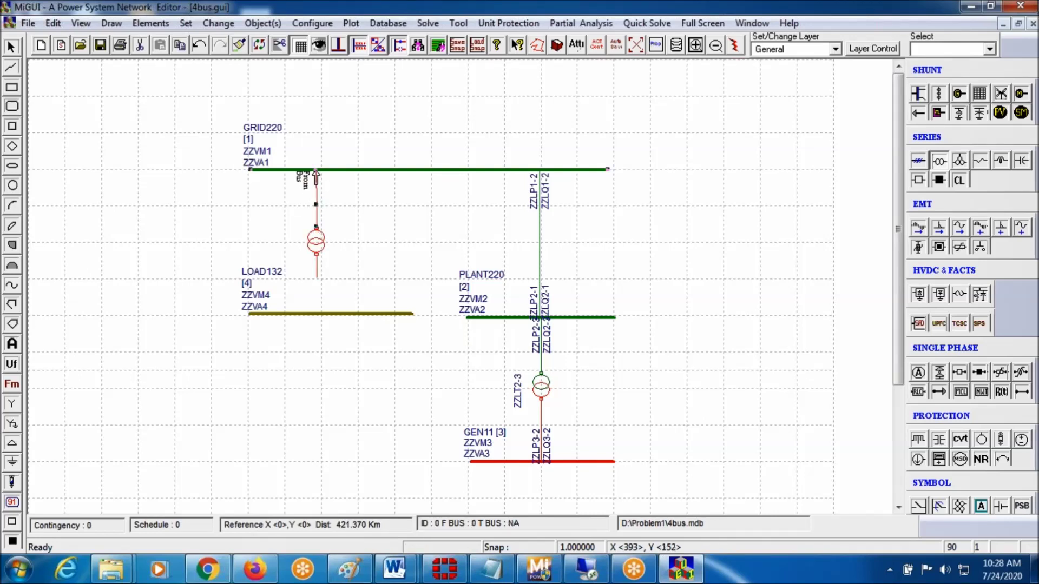
pyautogui.click(316, 171)
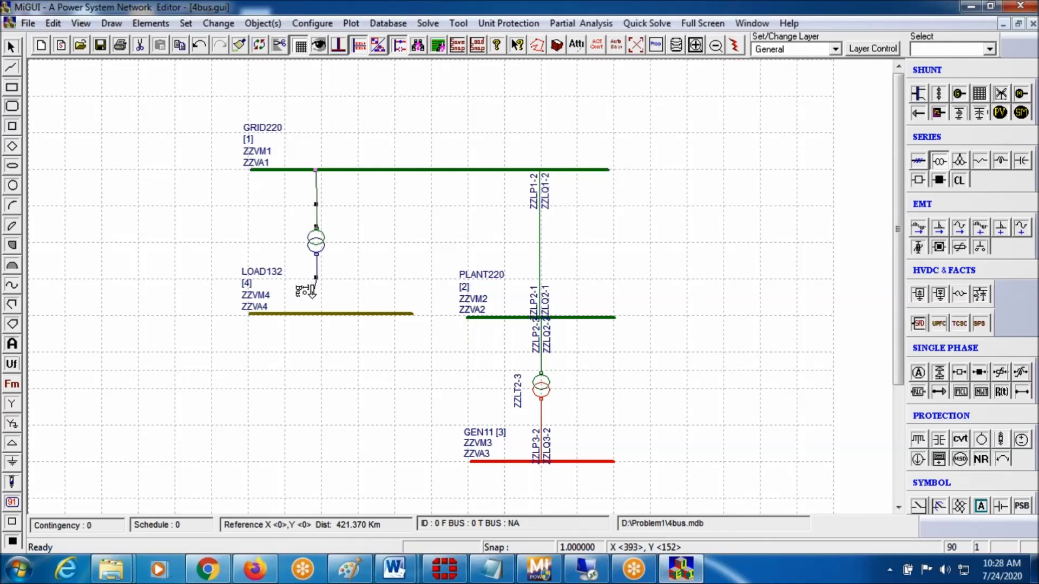
pyautogui.click(317, 312)
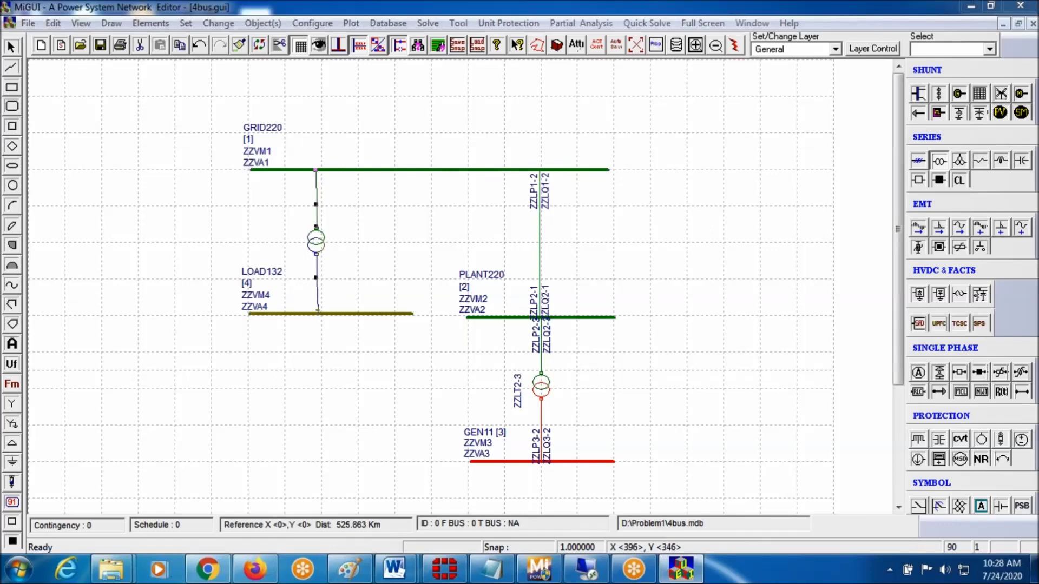
pyautogui.click(483, 315)
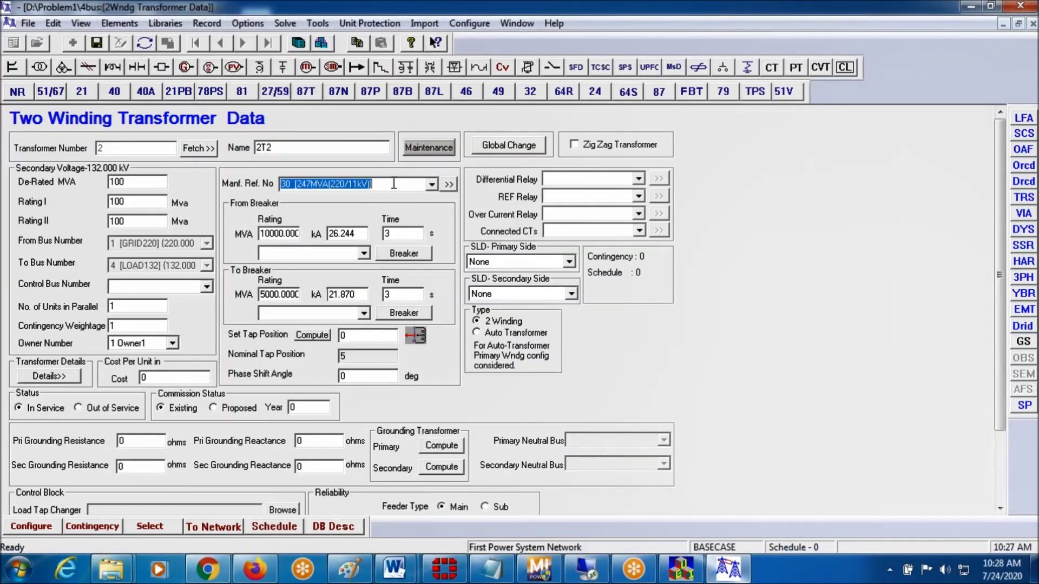
# - Create transformer library record 31 for this transformer, with manufacturer name 100MVA(220/132kV) and a rating of 100 MVA
pyautogui.write('31')
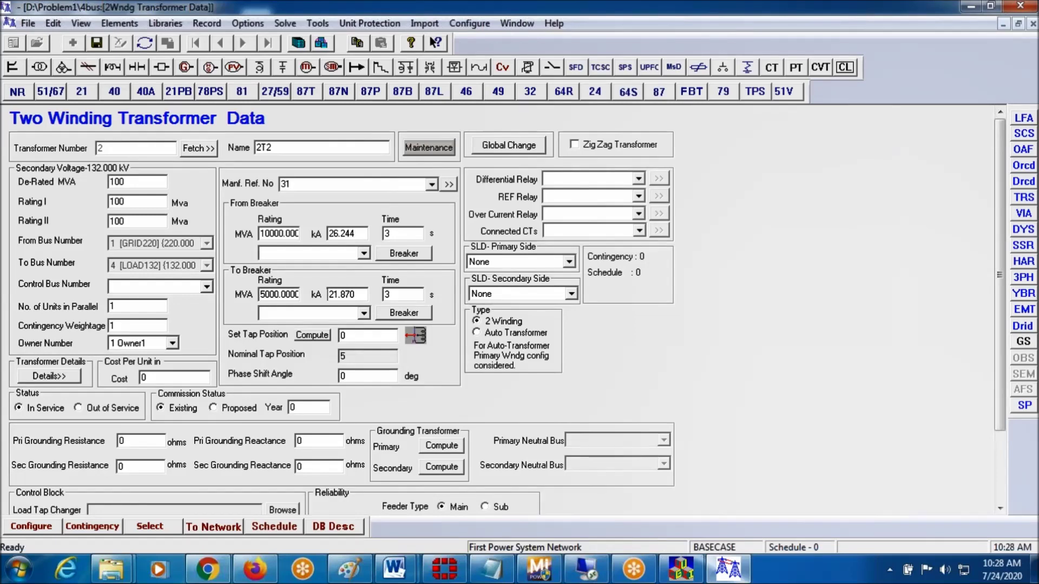
pyautogui.click(449, 183)
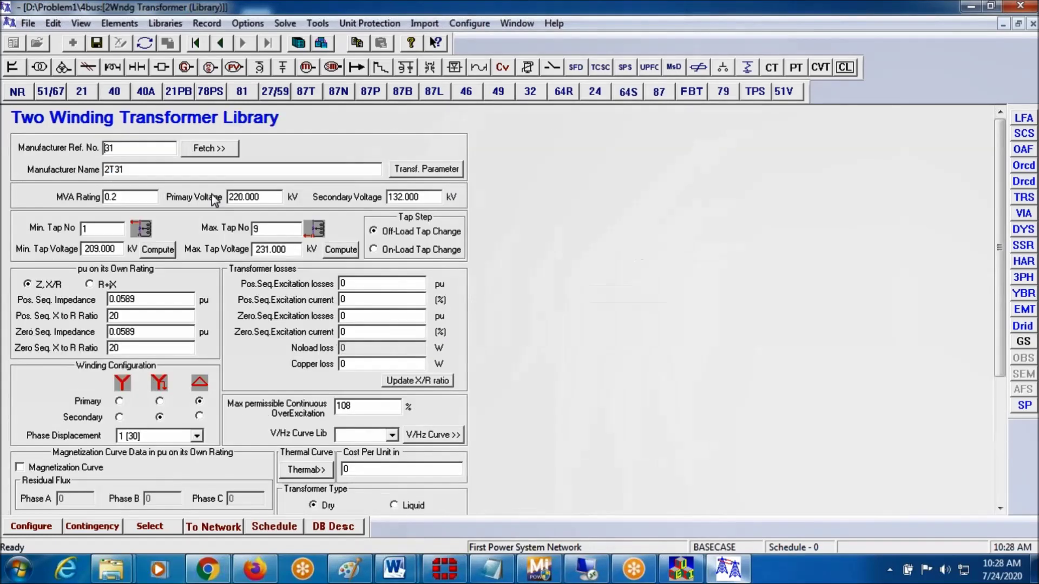
pyautogui.doubleClick(135, 170)
pyautogui.write('100MVA(220/132kV)')
pyautogui.click(142, 197)
pyautogui.moveTo(142, 197); pyautogui.dragTo(80, 191)
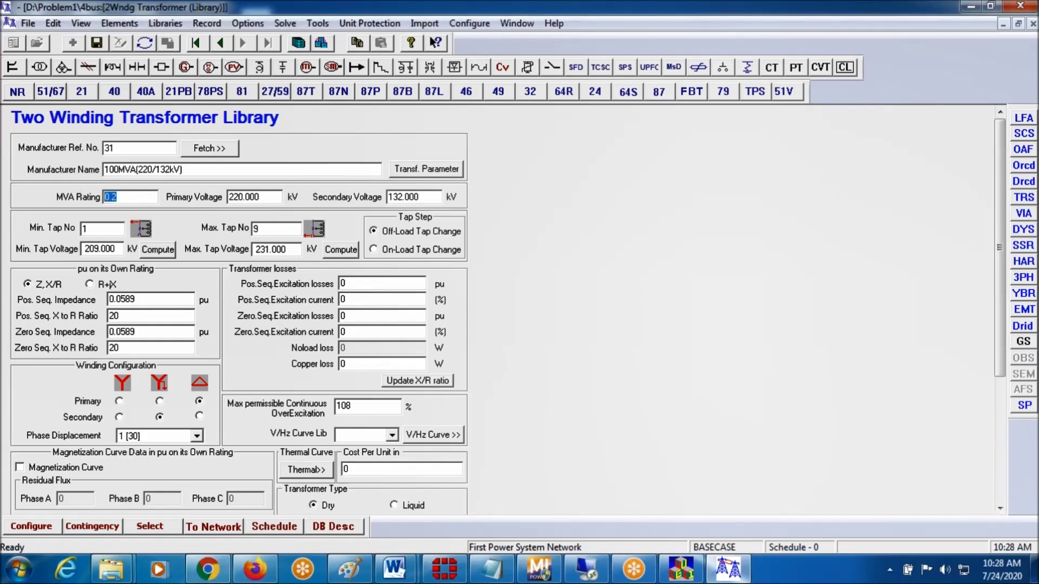
pyautogui.write('100')
# - Set the maximum tap number to 17 and compute the minimum and maximum tap voltages from 0.85 and 1.05 pu
pyautogui.click(259, 228)
pyautogui.write('17')
pyautogui.click(155, 249)
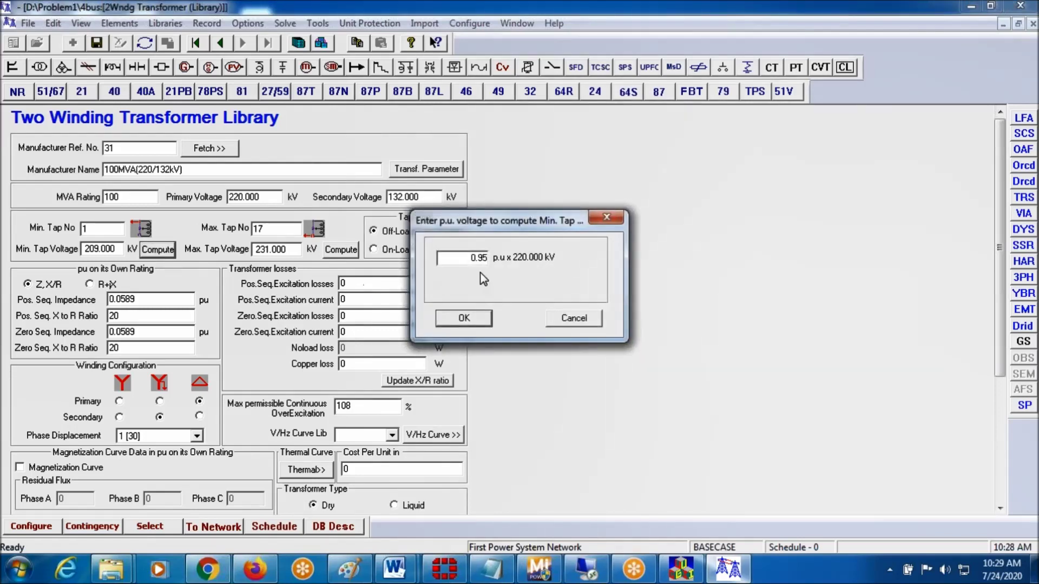
pyautogui.press('BackSpace')
pyautogui.write('8')
pyautogui.click(464, 317)
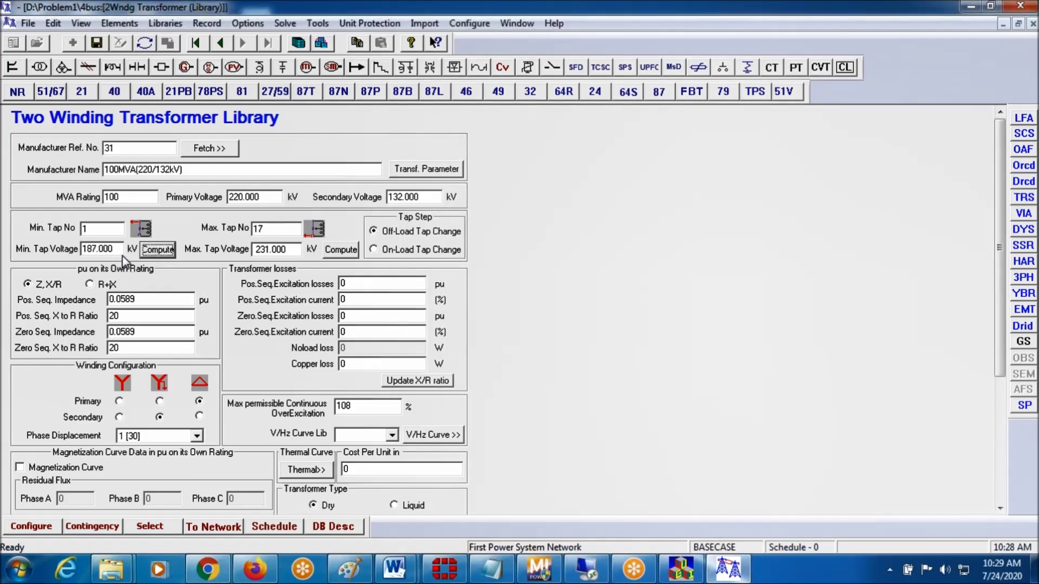
pyautogui.click(340, 250)
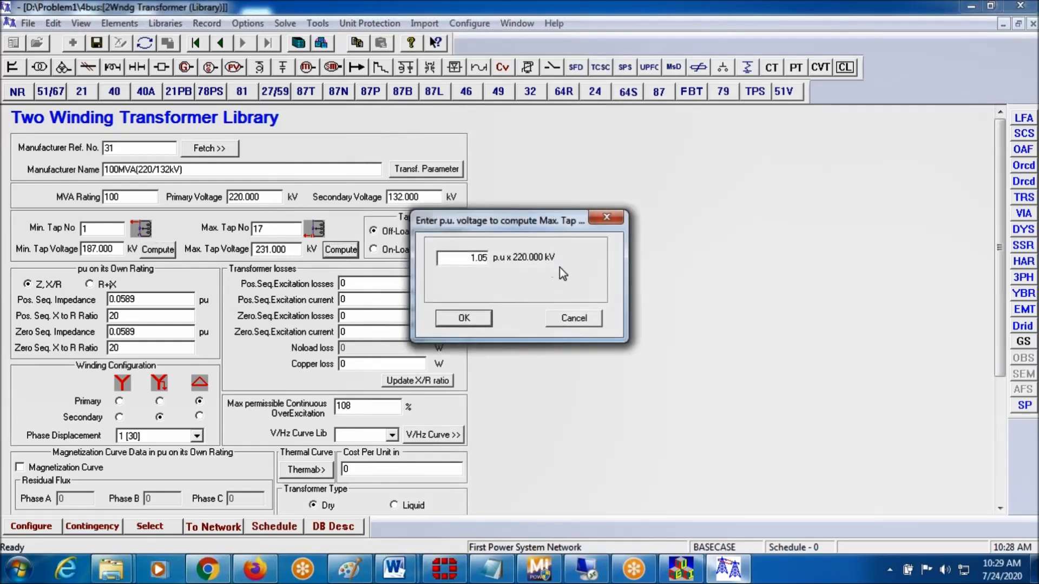
pyautogui.click(477, 319)
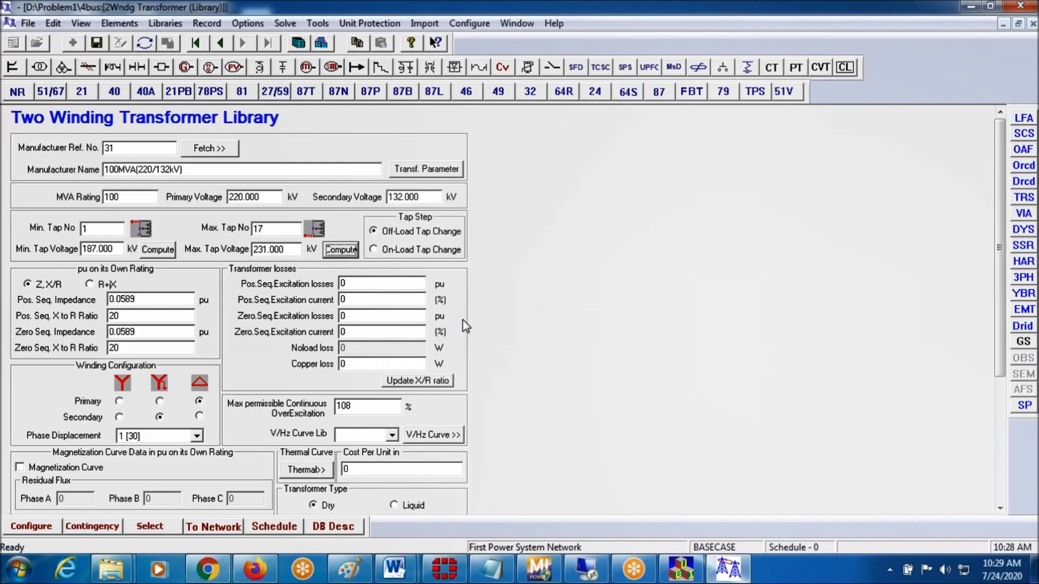
# - Set both the positive and zero sequence impedances of library record 31 to 0.1 pu
pyautogui.doubleClick(160, 299)
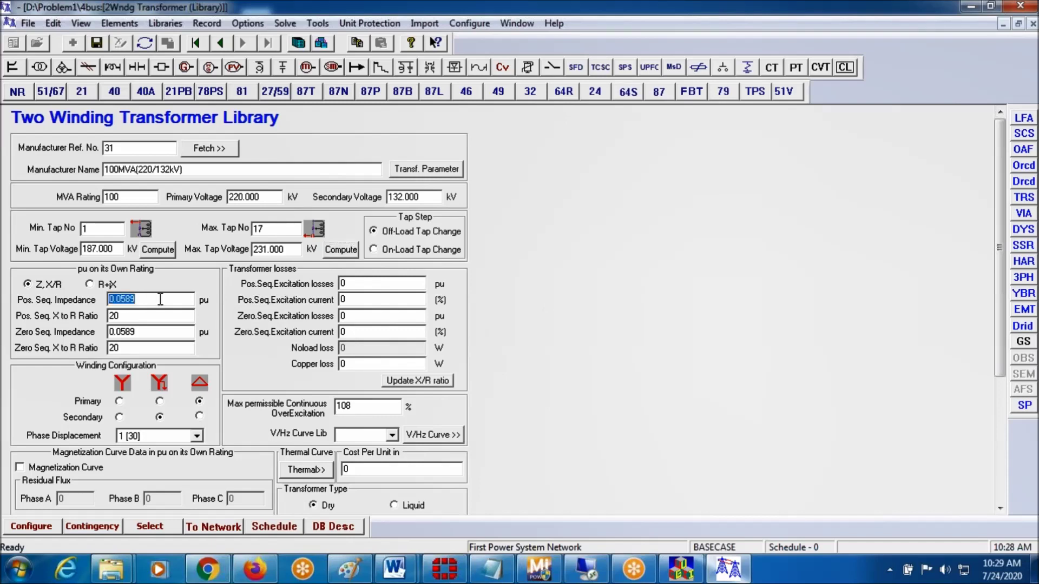
pyautogui.write('0.1')
pyautogui.doubleClick(158, 336)
pyautogui.write('0.1')
# - Give the primary a grounded-star configuration with phase displacement 0 [0], save and close the library record, and save the transformer record
pyautogui.click(158, 401)
pyautogui.click(97, 46)
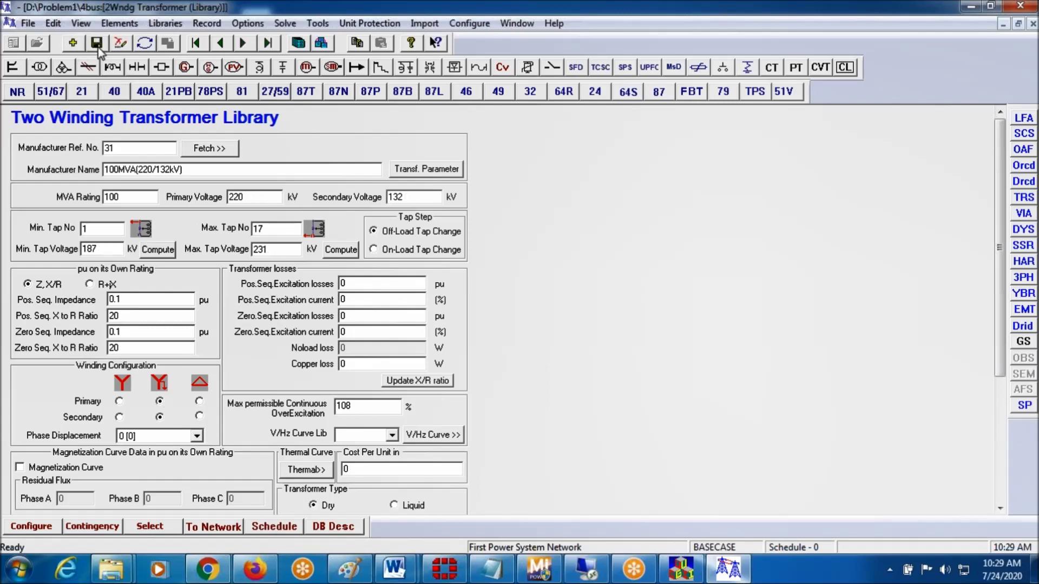
pyautogui.click(1032, 24)
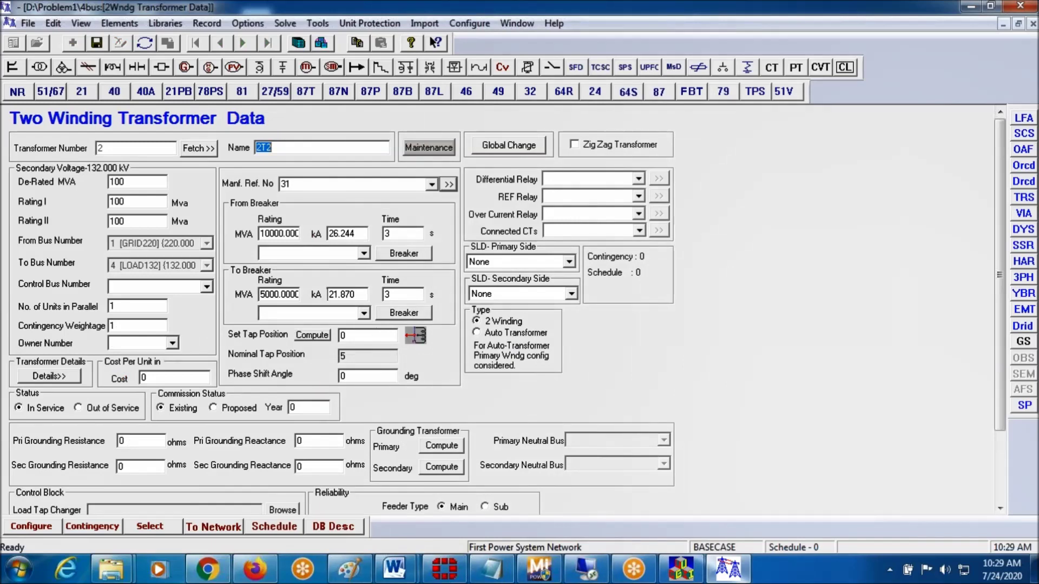
pyautogui.click(96, 46)
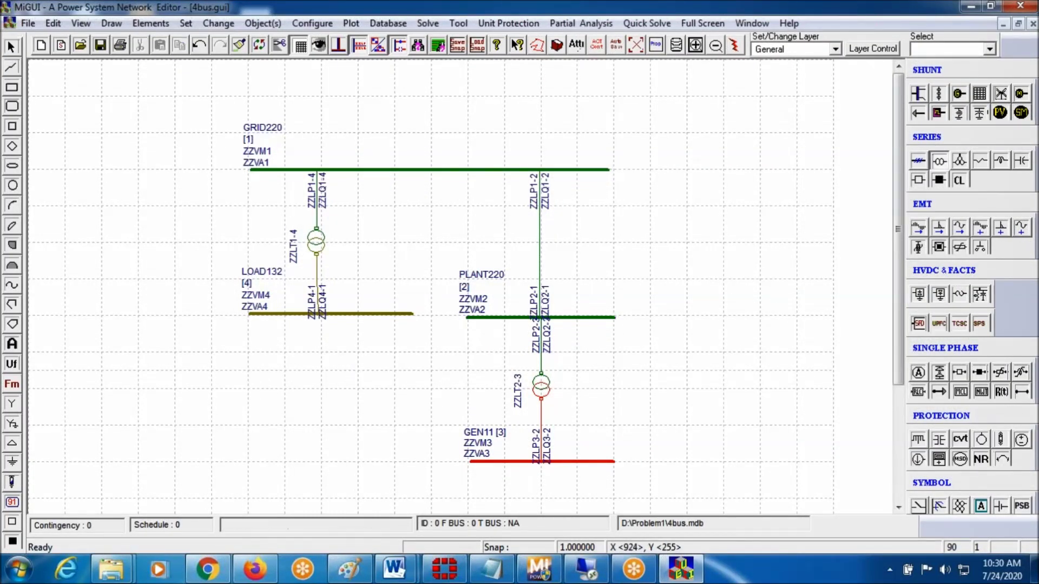
# - Place a second two-winding transformer between GRID220 and LOAD132, parallel to the first, with element ID 3
pyautogui.click(368, 278)
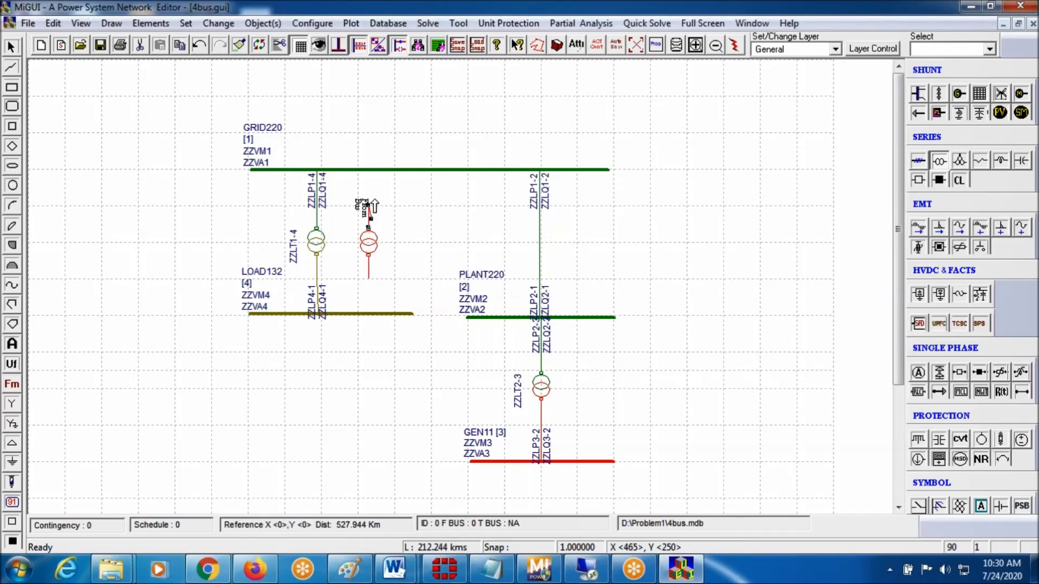
pyautogui.click(369, 170)
pyautogui.click(369, 173)
pyautogui.click(368, 313)
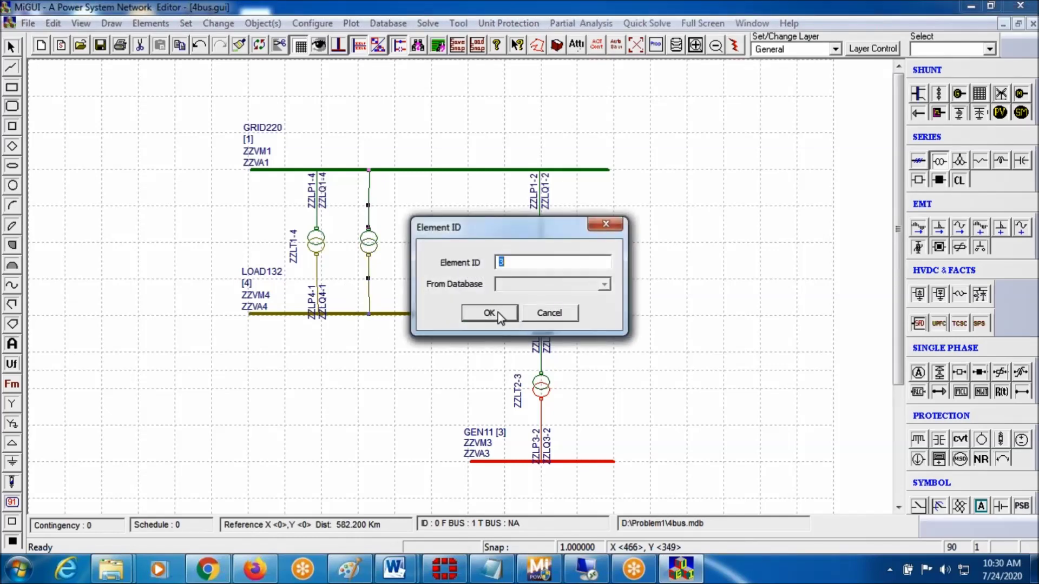
pyautogui.click(489, 313)
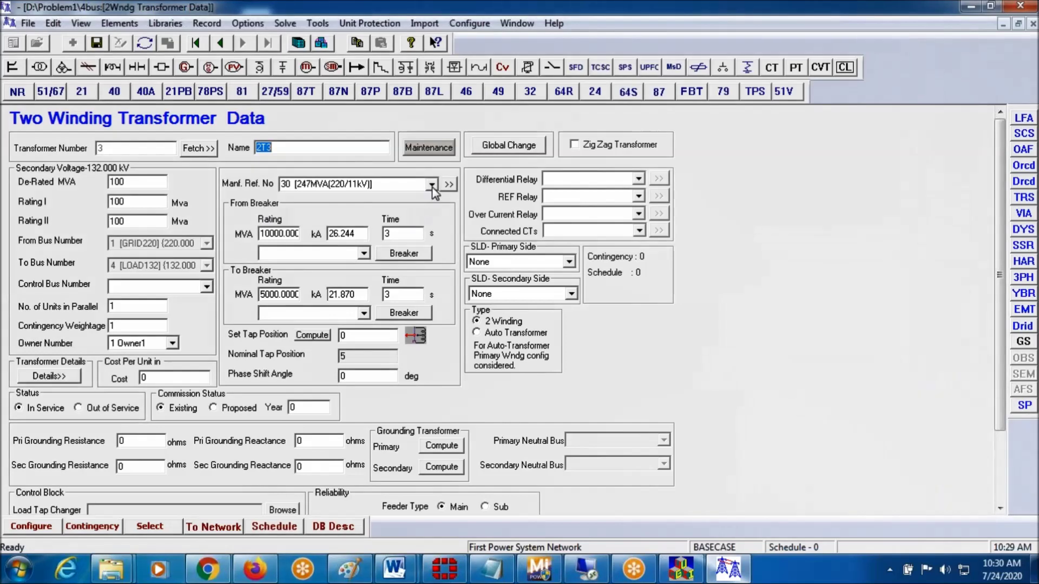
# - Assign library record 31 [100MVA(220/132kV)] to the second GRID220–LOAD132 transformer and save its data
pyautogui.click(431, 184)
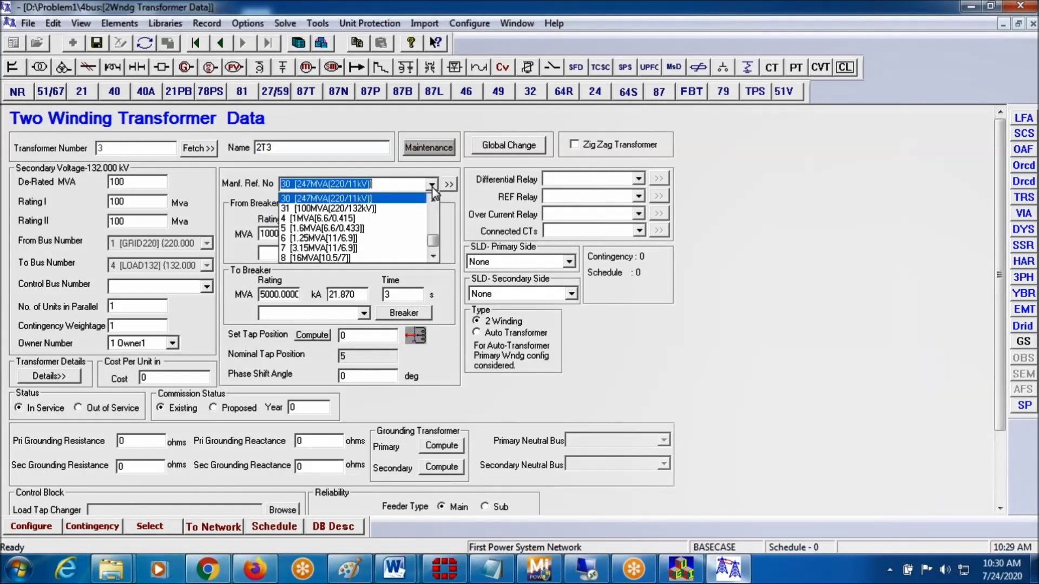
pyautogui.click(360, 211)
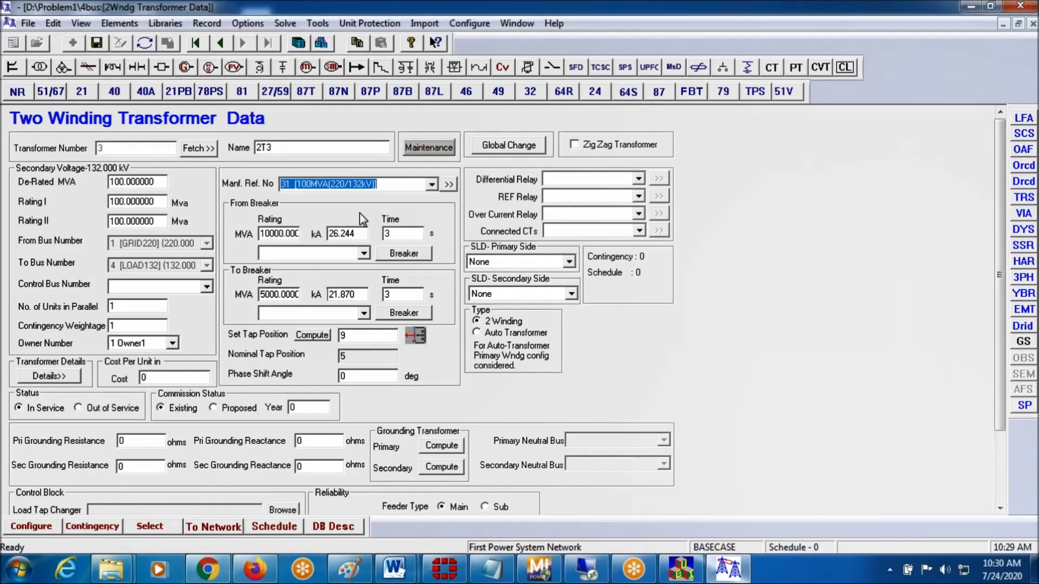
pyautogui.click(97, 43)
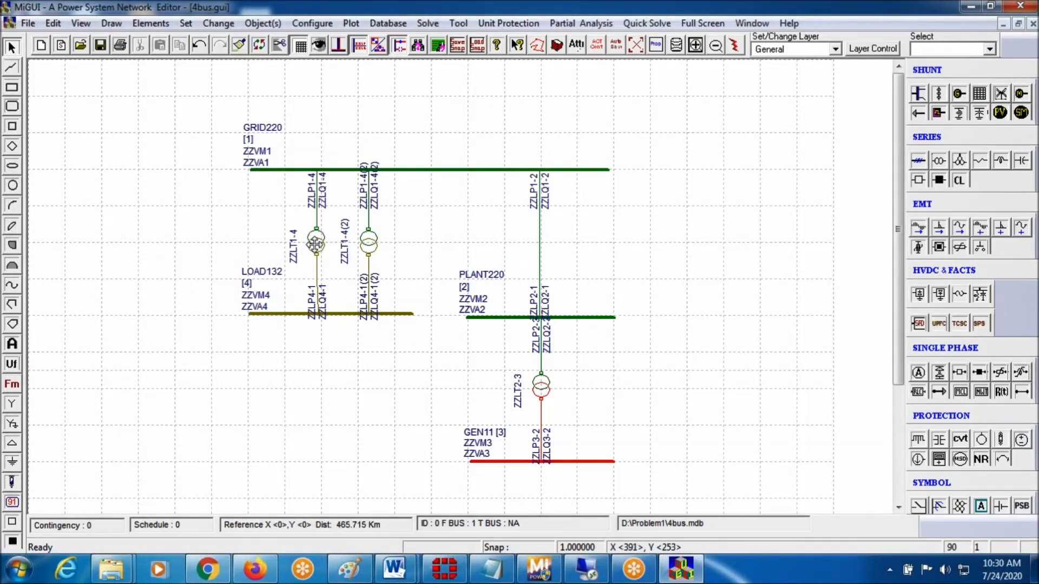
# - Check and save the first GRID220–LOAD132 transformer's data, and set the second one's tap position to 13 and save it
pyautogui.doubleClick(315, 245)
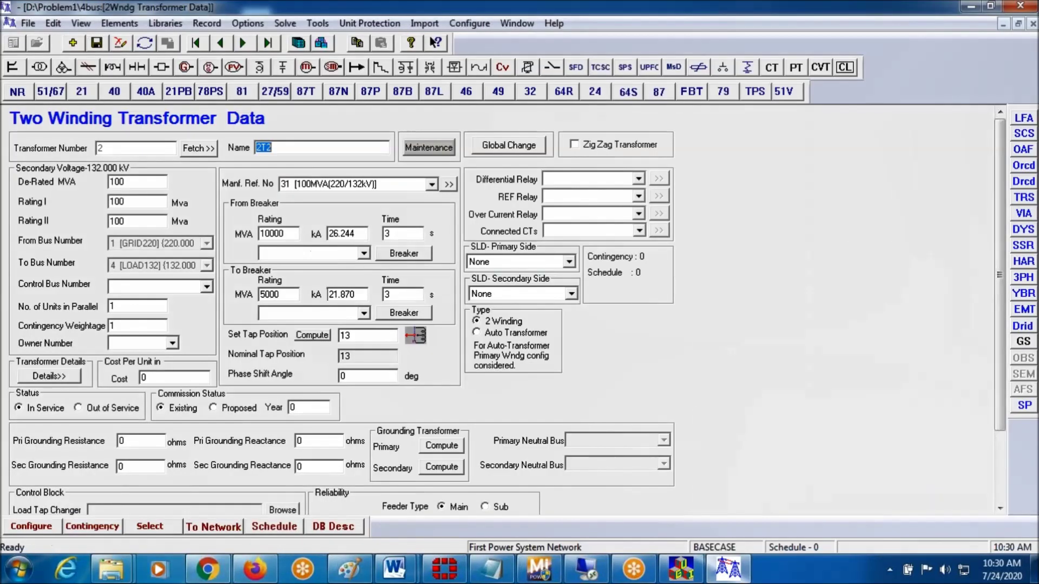
pyautogui.click(97, 45)
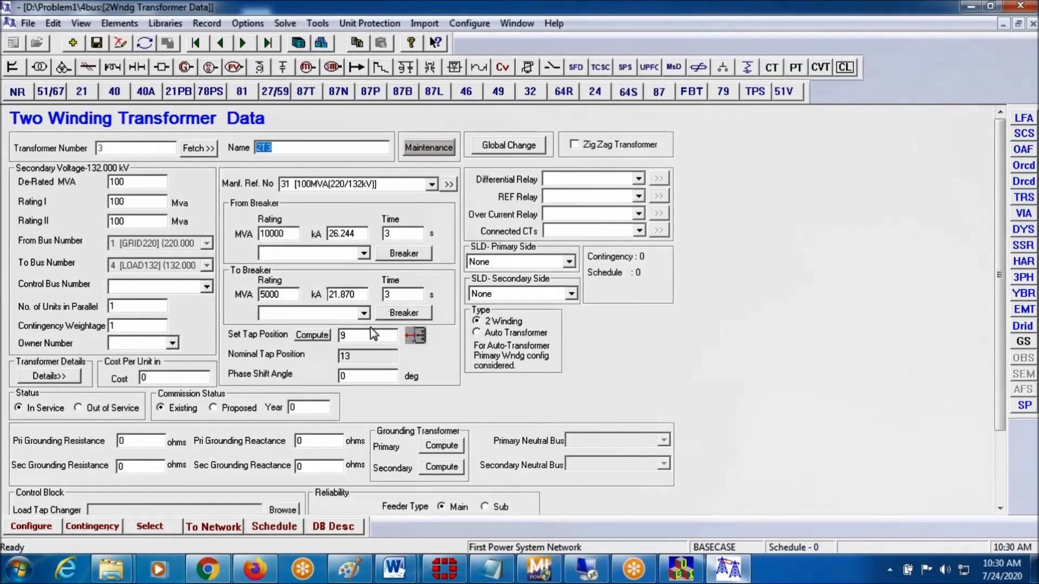
pyautogui.click(370, 334)
pyautogui.write('13')
pyautogui.press('Return')
pyautogui.click(98, 45)
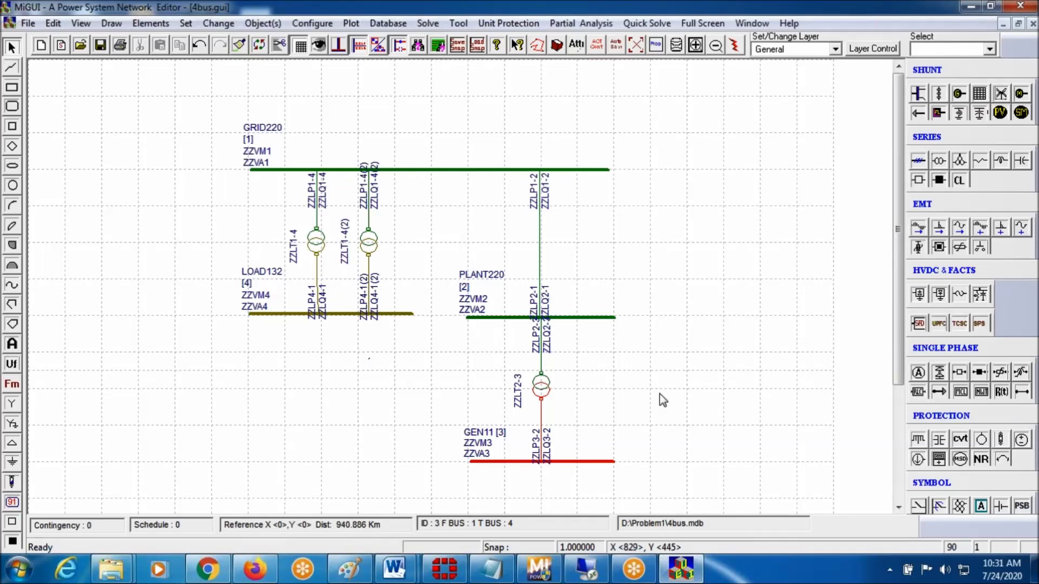
# - Connect a downward-pointing load to the LOAD132 bus with element ID 1
pyautogui.click(917, 112)
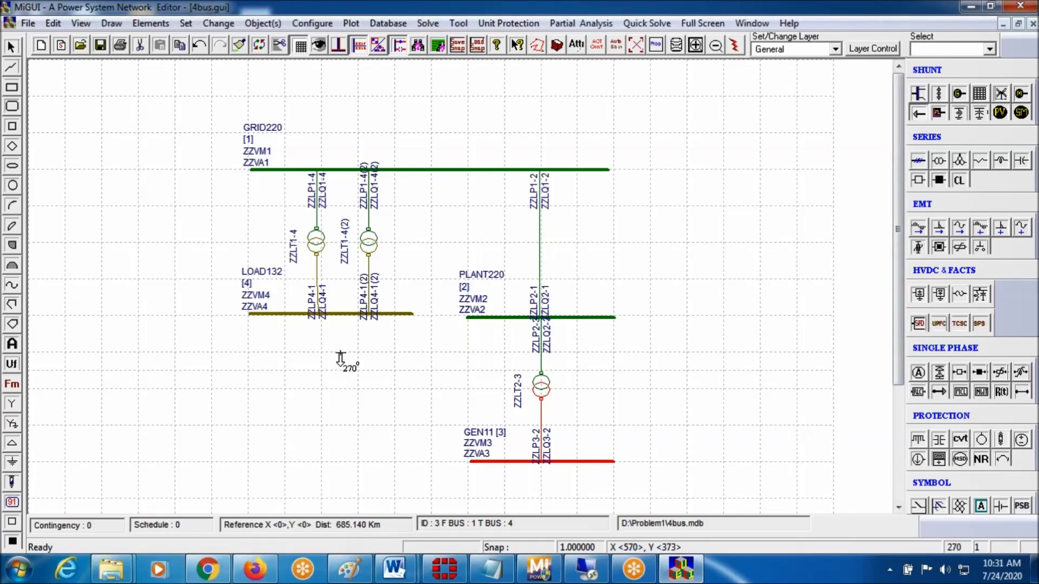
pyautogui.click(339, 315)
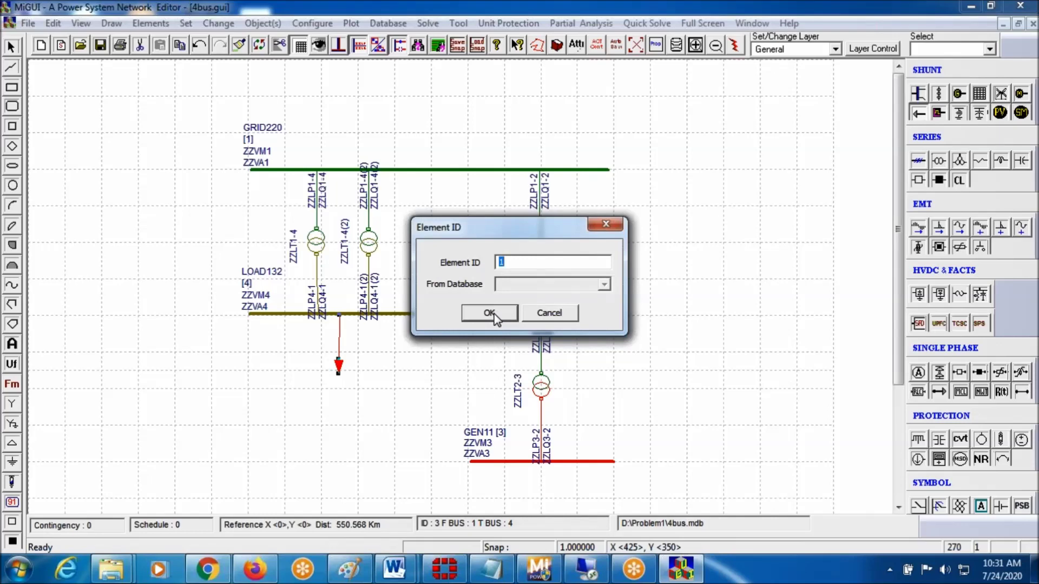
pyautogui.click(494, 319)
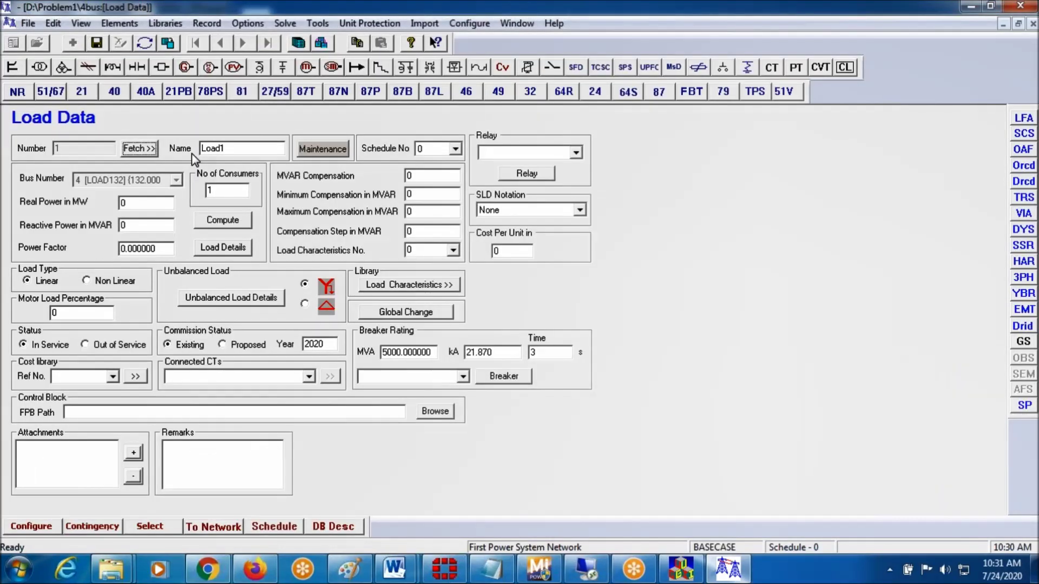
# - Set the LOAD132 load to 100 MW real power with a power factor of 0.9, and save the load record
pyautogui.doubleClick(139, 204)
pyautogui.write('100')
pyautogui.doubleClick(156, 249)
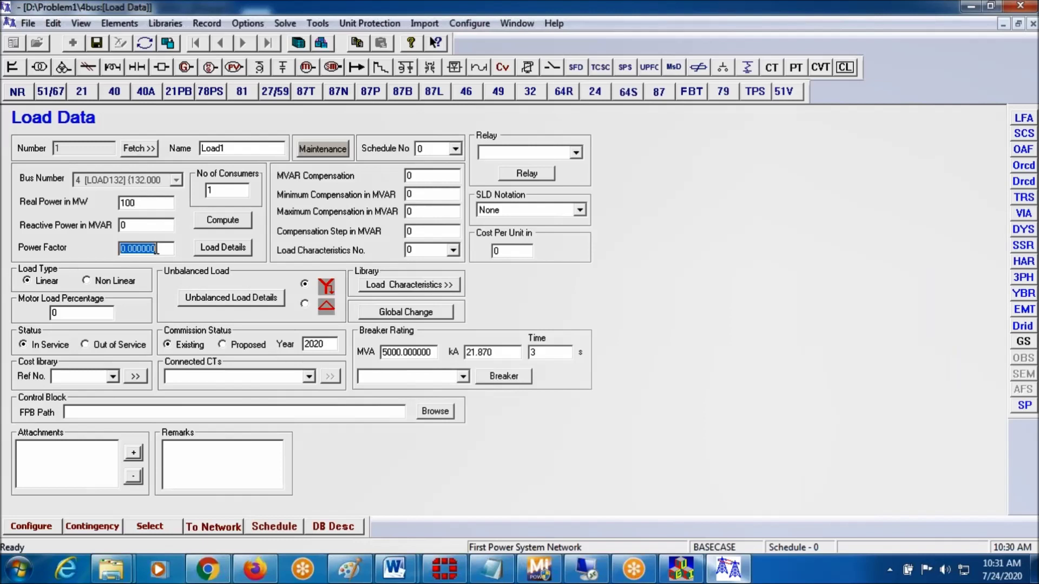
pyautogui.write('0.9')
pyautogui.click(156, 225)
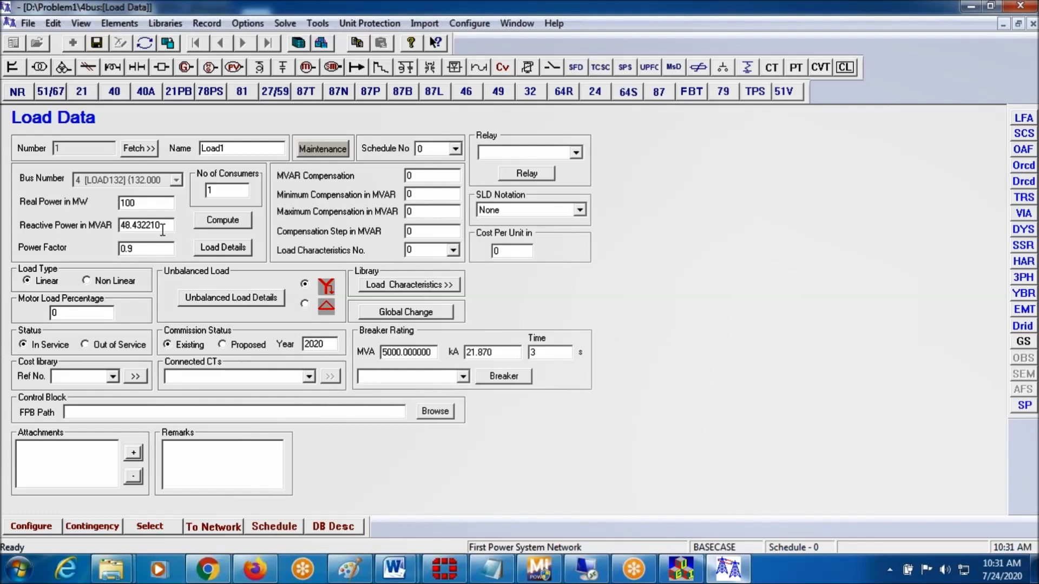
pyautogui.click(98, 45)
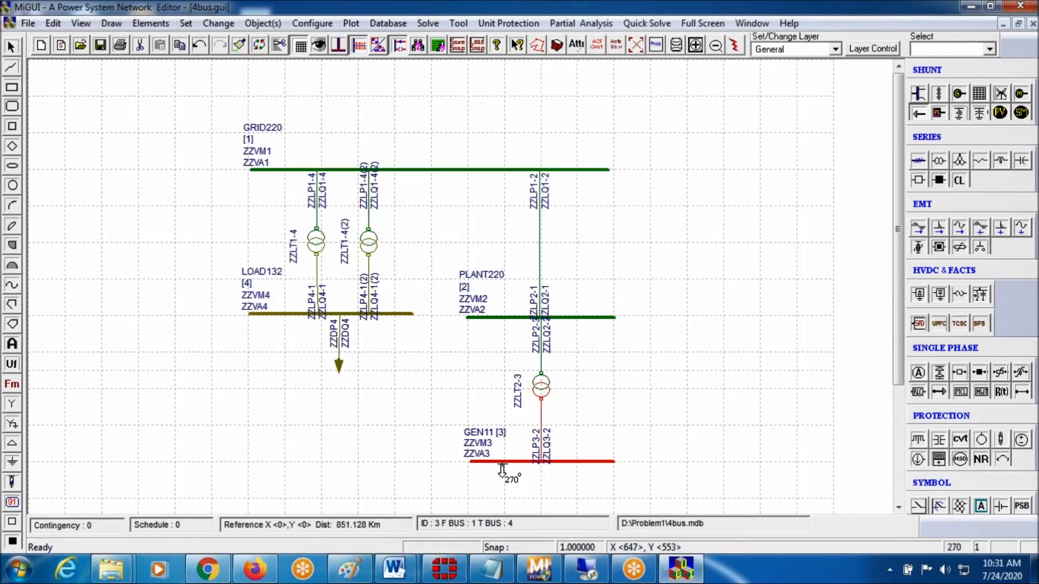
# - Connect a load with element ID 2 to the GEN11 bus, set its real power to 21 MW, and save it
pyautogui.click(502, 465)
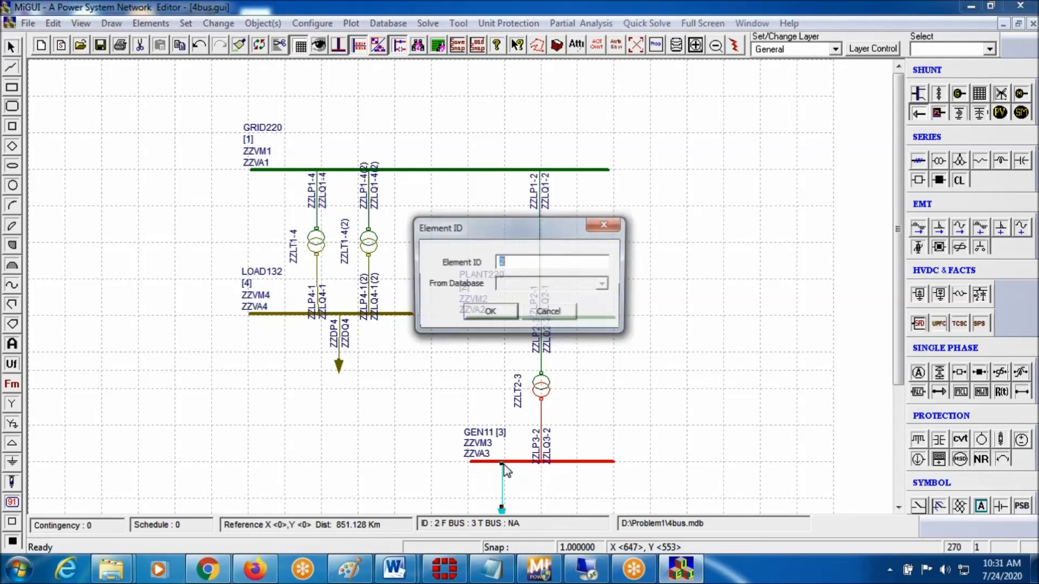
pyautogui.click(491, 315)
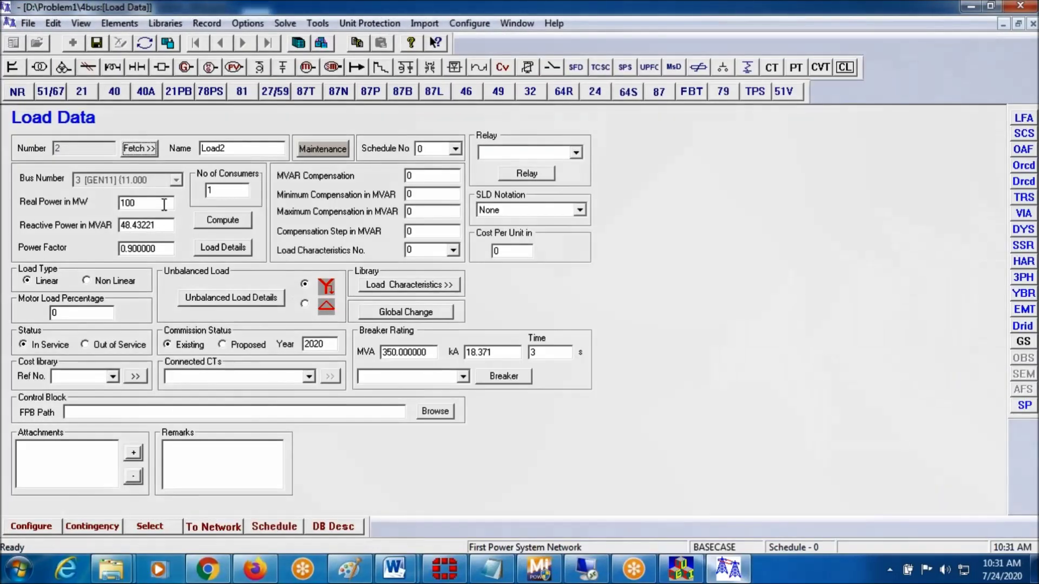
pyautogui.doubleClick(164, 204)
pyautogui.write('21')
pyautogui.click(162, 226)
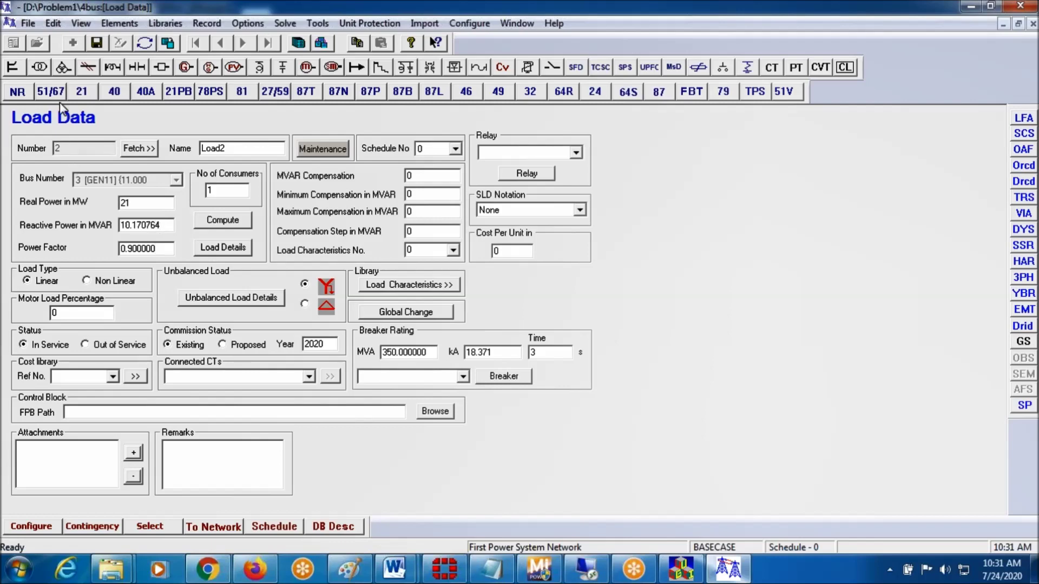
pyautogui.click(97, 48)
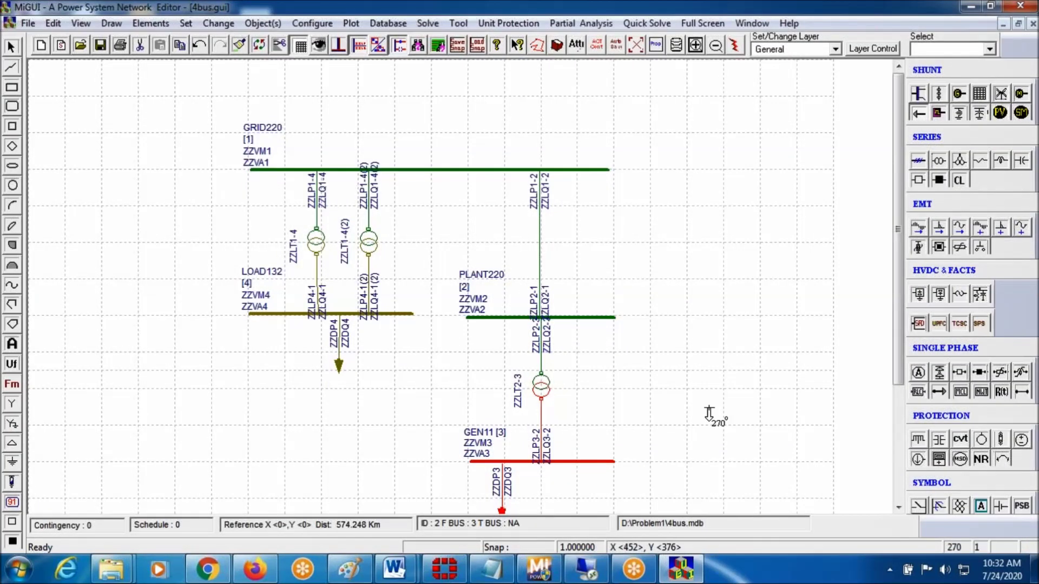
# - Connect a downward-pointing generator to the GEN11 bus with element ID 1
pyautogui.press('Escape')
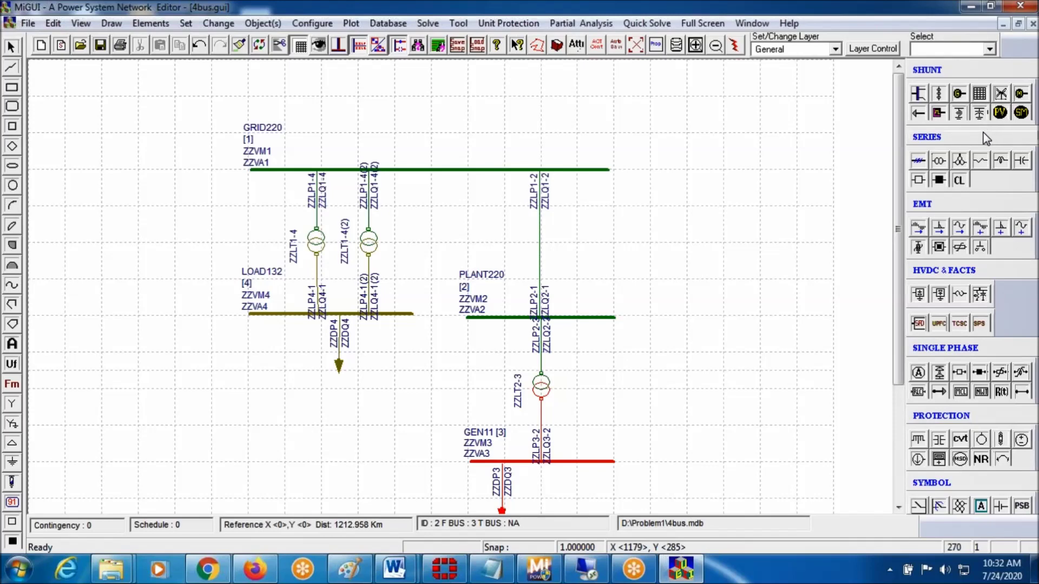
pyautogui.click(958, 96)
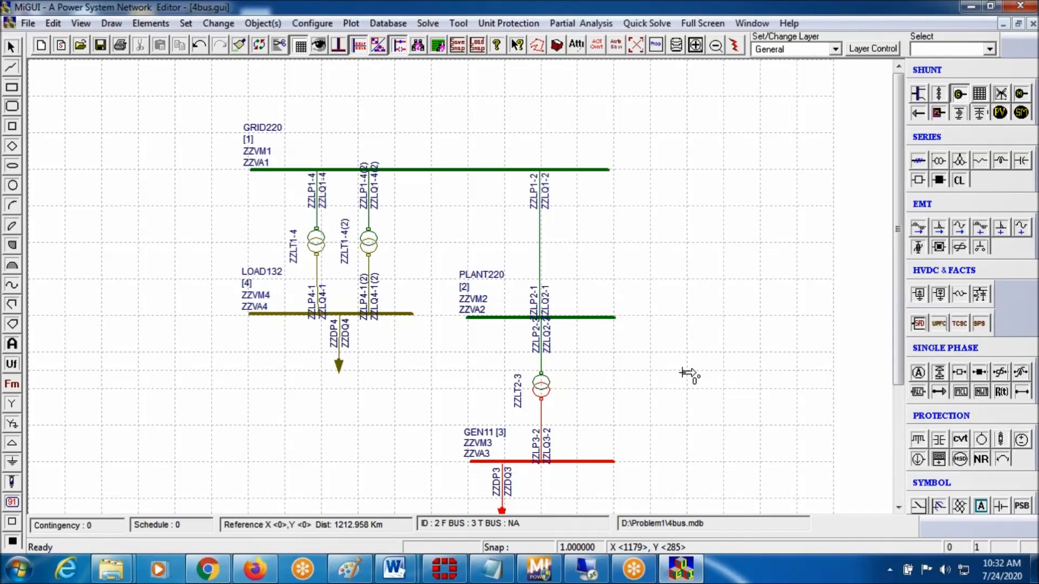
pyautogui.click(564, 462)
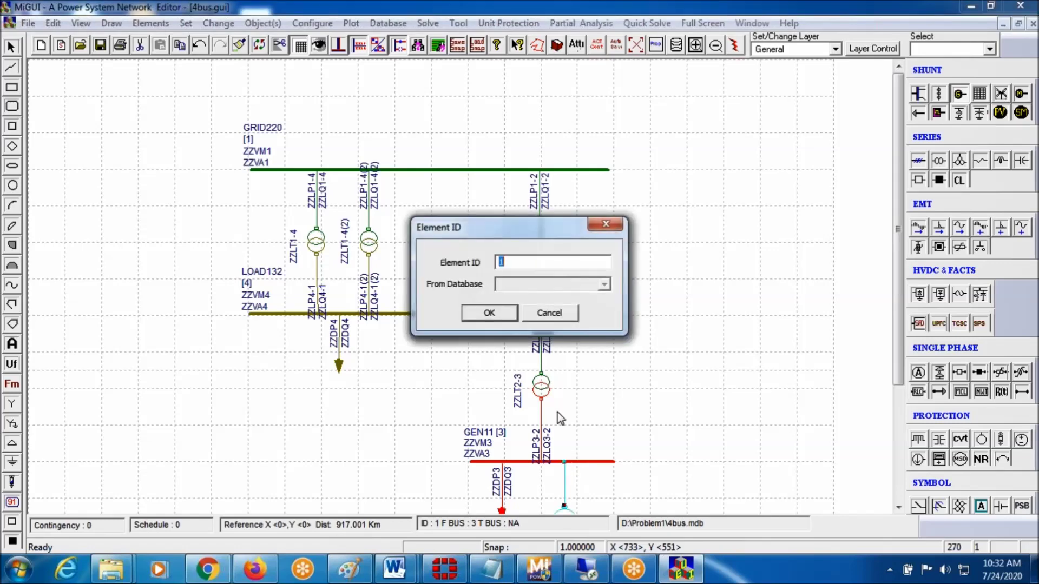
pyautogui.click(497, 314)
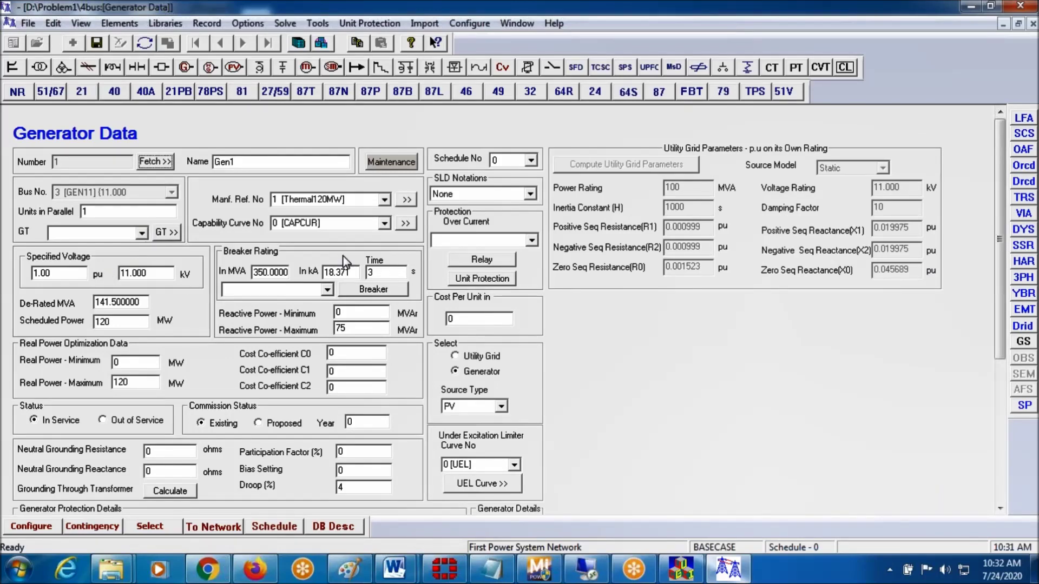
# - Set the GEN11 generator's manufacturer reference to 6 [Thermal210MW]
pyautogui.click(385, 199)
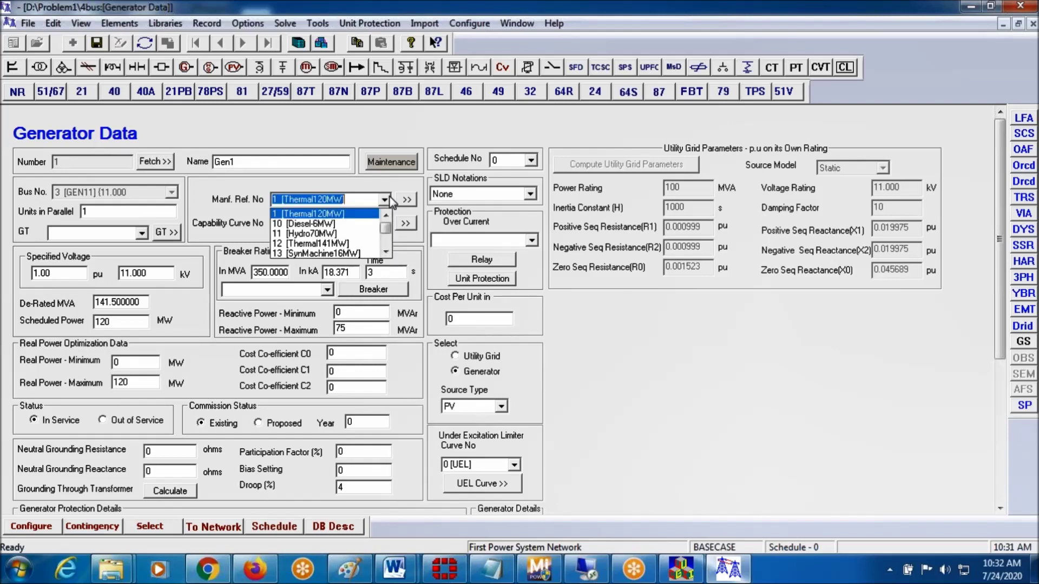
pyautogui.click(385, 236)
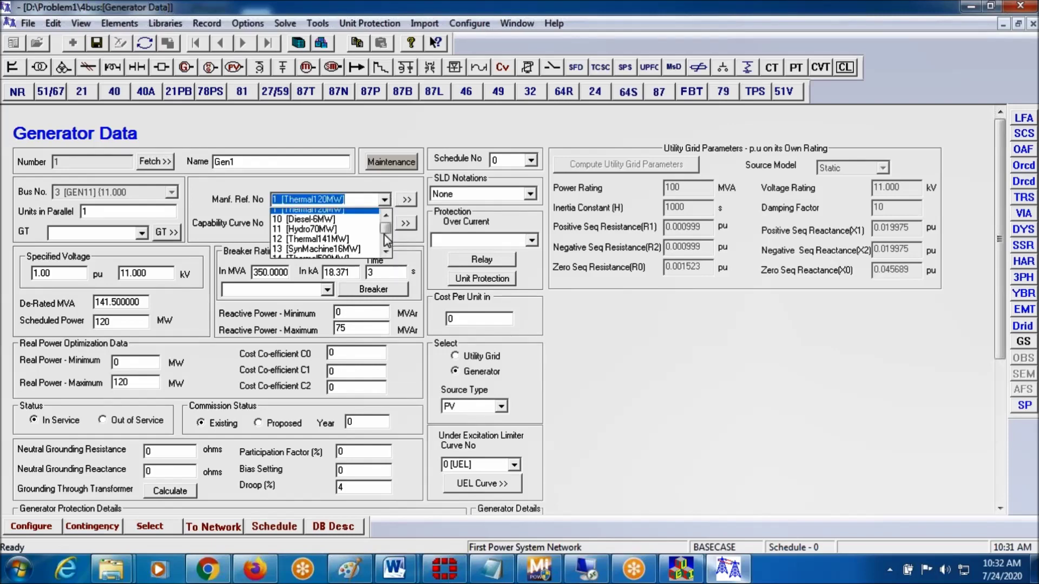
pyautogui.scroll(-1, 385, 238)
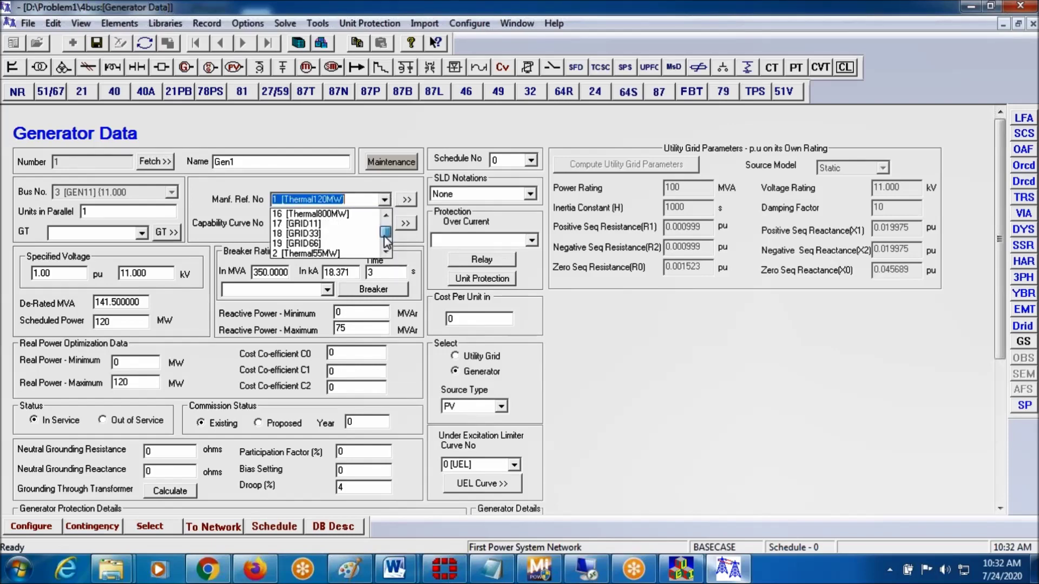
pyautogui.click(386, 252)
pyautogui.click(386, 252)
pyautogui.click(386, 252)
pyautogui.click(386, 252)
pyautogui.click(386, 252)
pyautogui.click(386, 252)
pyautogui.click(386, 252)
pyautogui.click(386, 252)
pyautogui.click(386, 252)
pyautogui.click(386, 252)
pyautogui.click(386, 253)
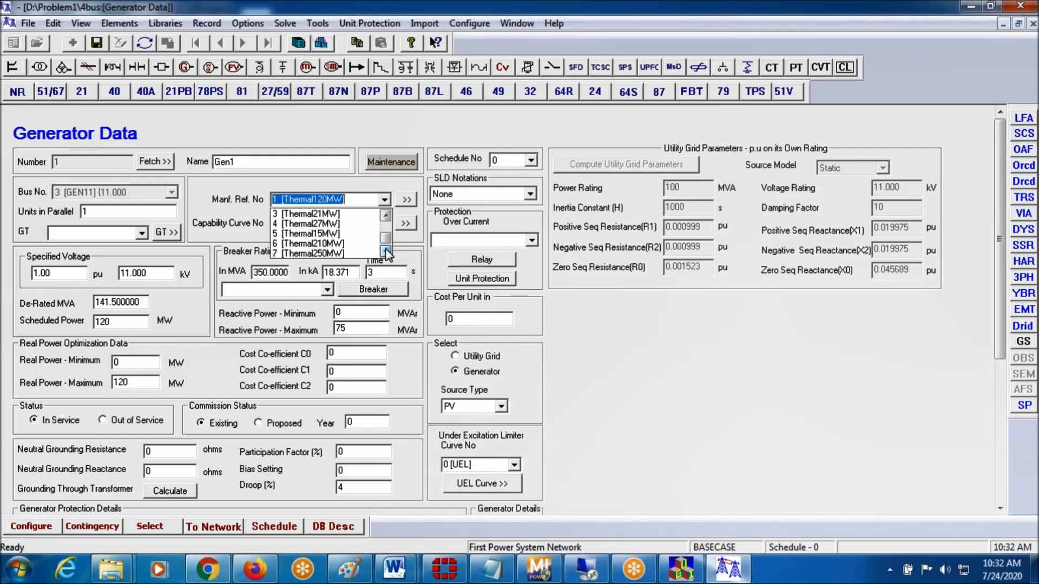
pyautogui.click(334, 243)
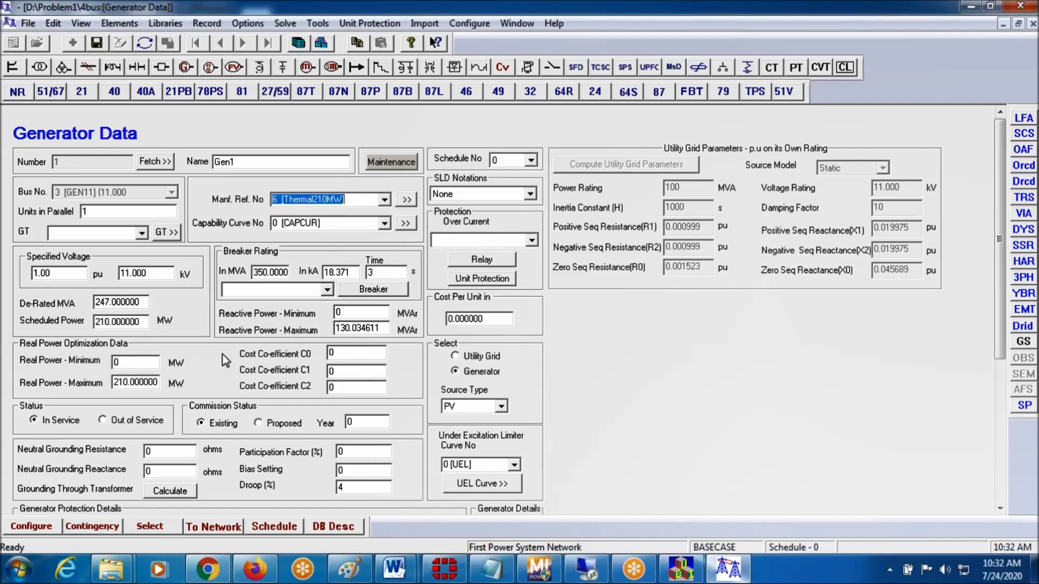
# - Check the MVA, MW and kV ratings in the generator's library record, and save the GEN11 generator data
pyautogui.click(409, 199)
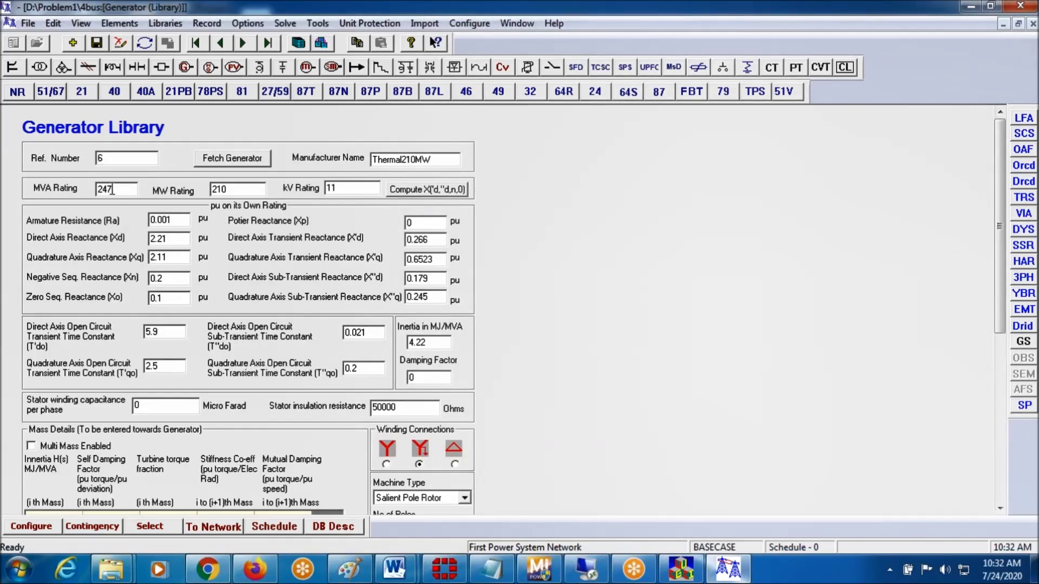
pyautogui.click(244, 190)
pyautogui.click(344, 191)
pyautogui.click(1032, 25)
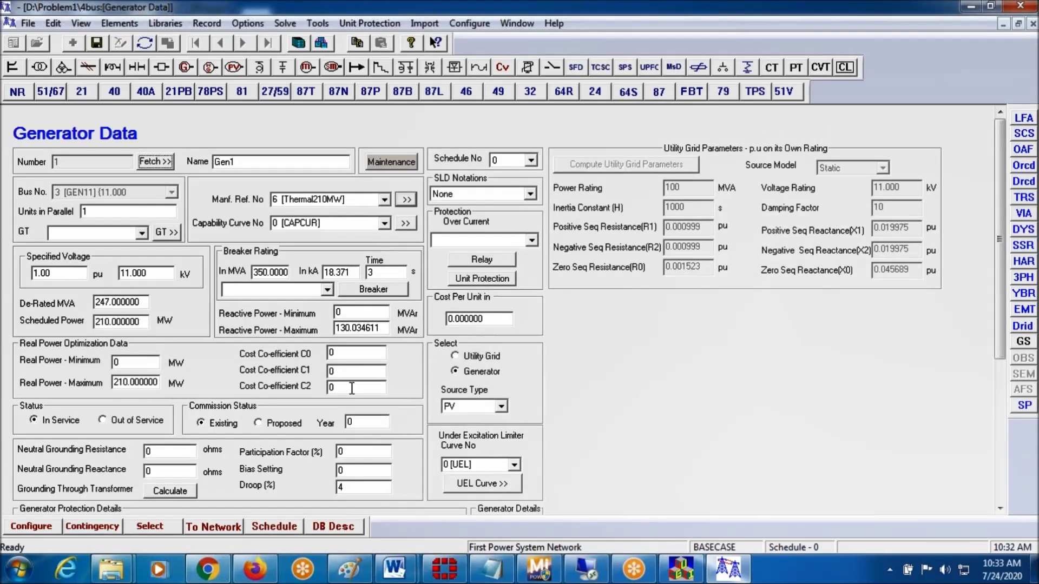
pyautogui.click(100, 43)
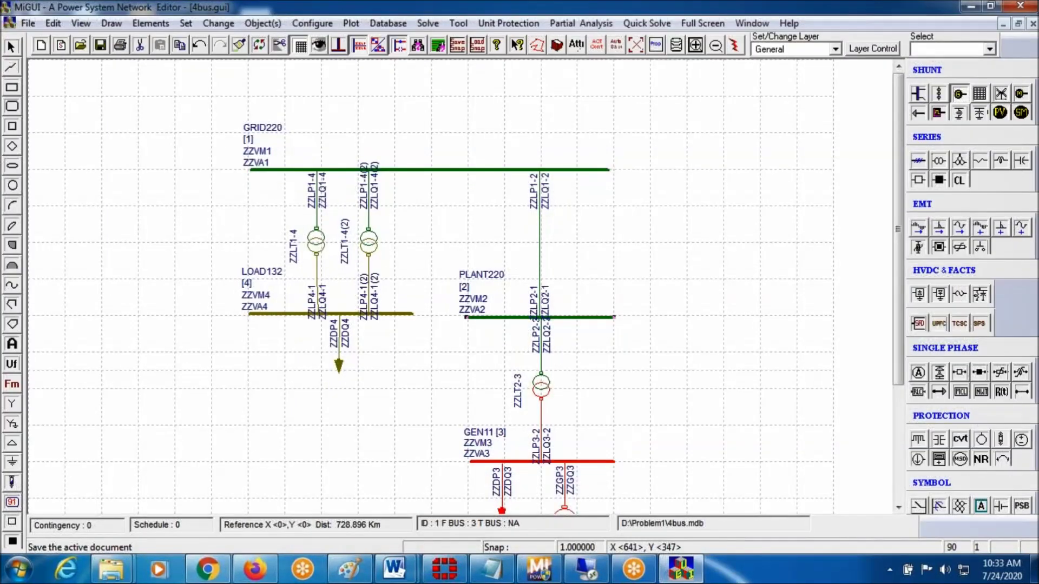
# - Reopen the GEN11 generator's data, set its scheduled power to 199.5 MW, and save the record
pyautogui.scroll(-3, 689, 412)
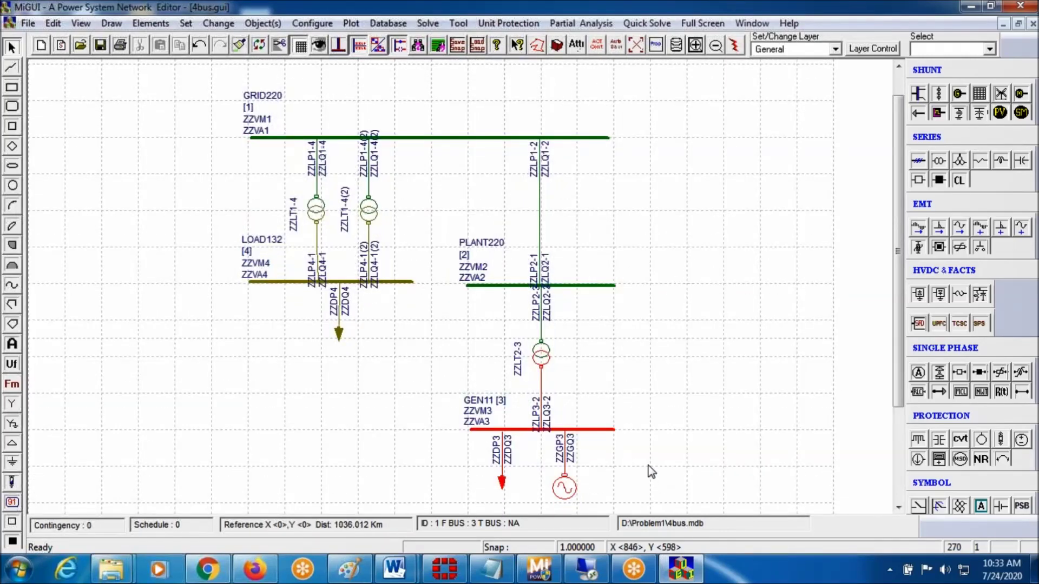
pyautogui.click(564, 488)
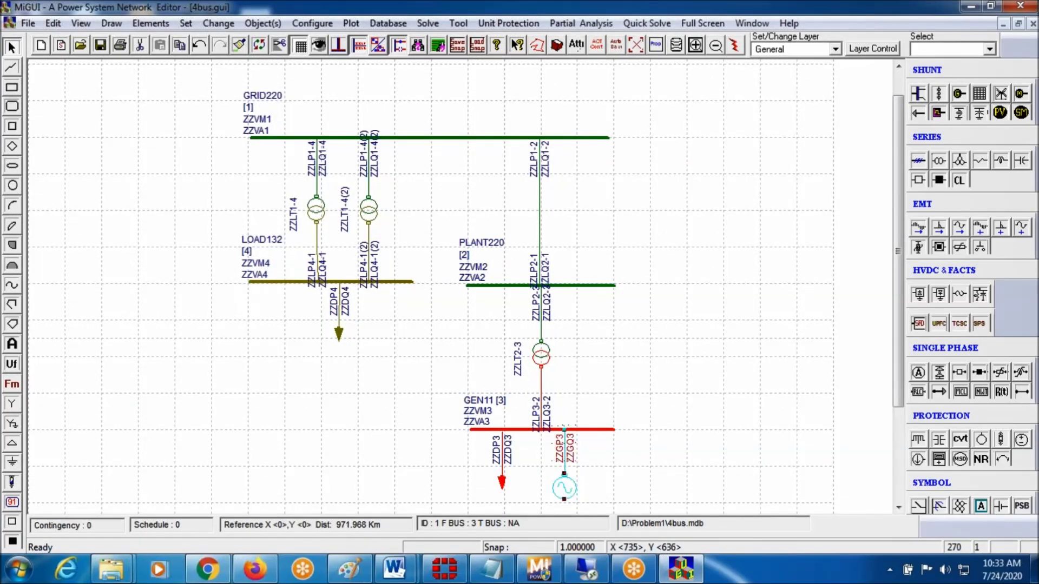
pyautogui.doubleClick(565, 488)
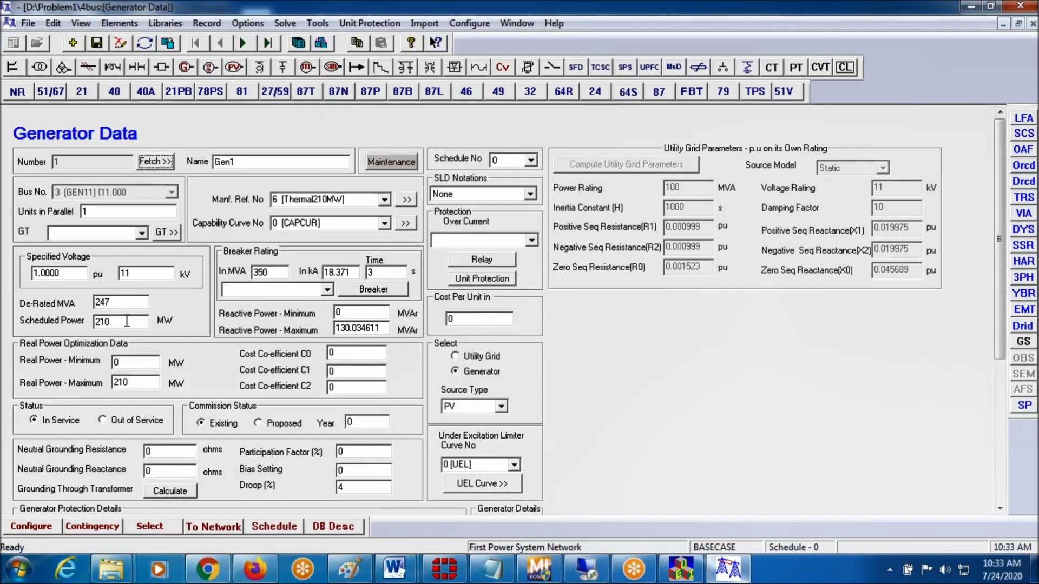
pyautogui.doubleClick(119, 323)
pyautogui.write('199.5')
pyautogui.click(97, 45)
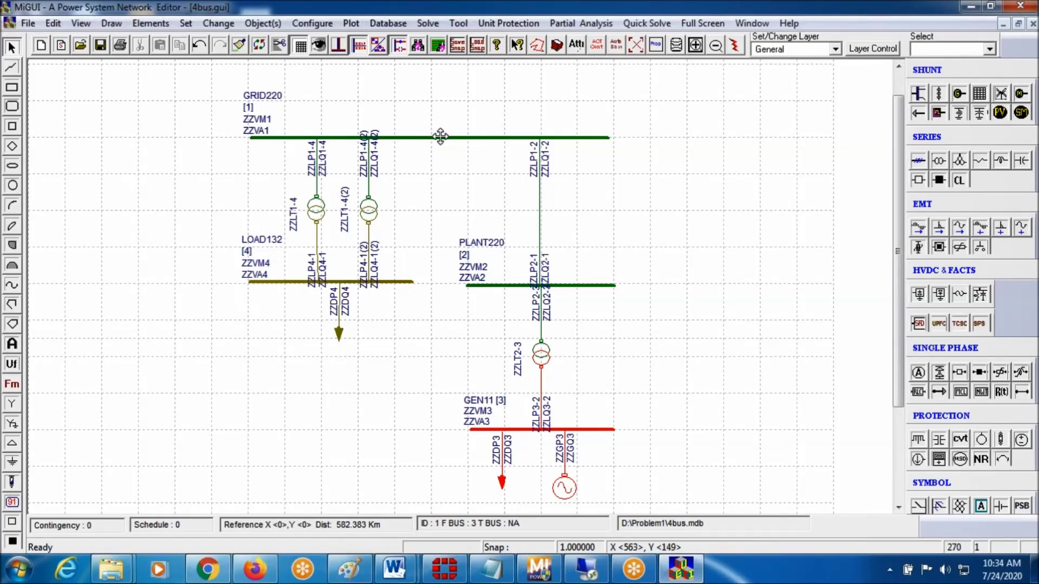
# - Connect an upward-pointing utility grid source to the GRID220 bus with element ID 2
pyautogui.click(979, 95)
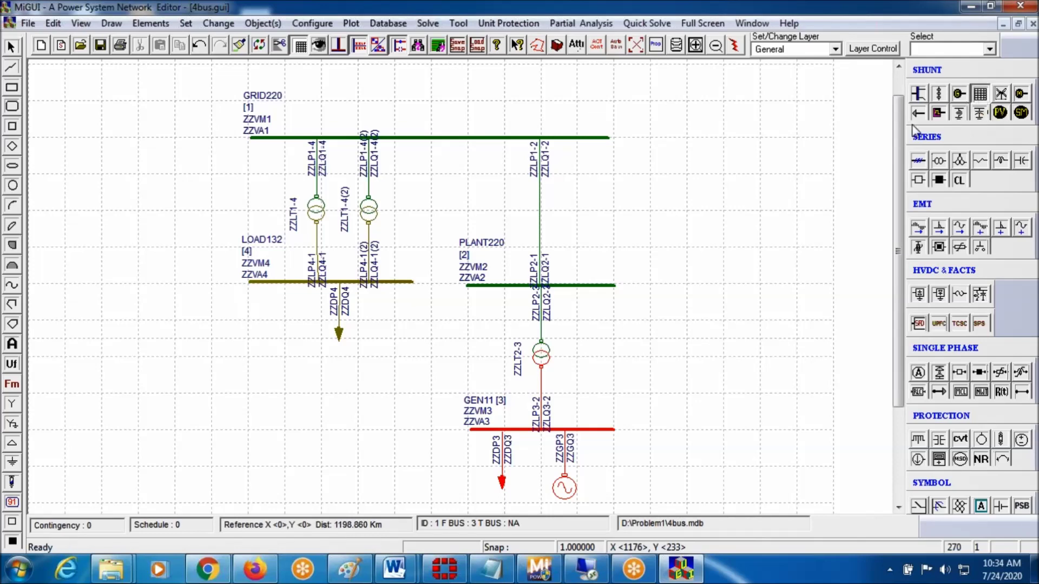
pyautogui.rightClick(469, 126)
pyautogui.rightClick(460, 130)
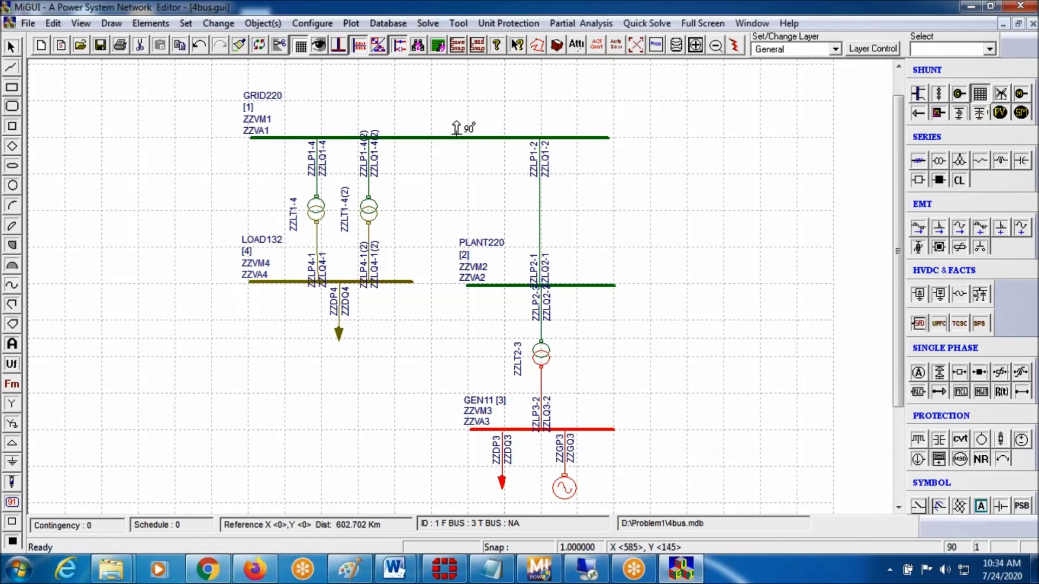
pyautogui.click(432, 135)
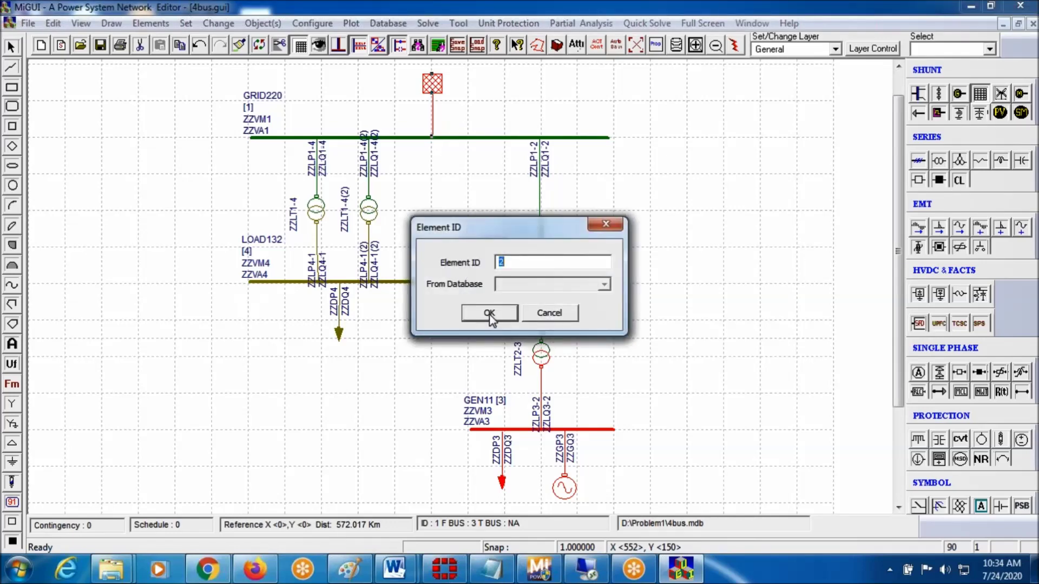
pyautogui.click(489, 314)
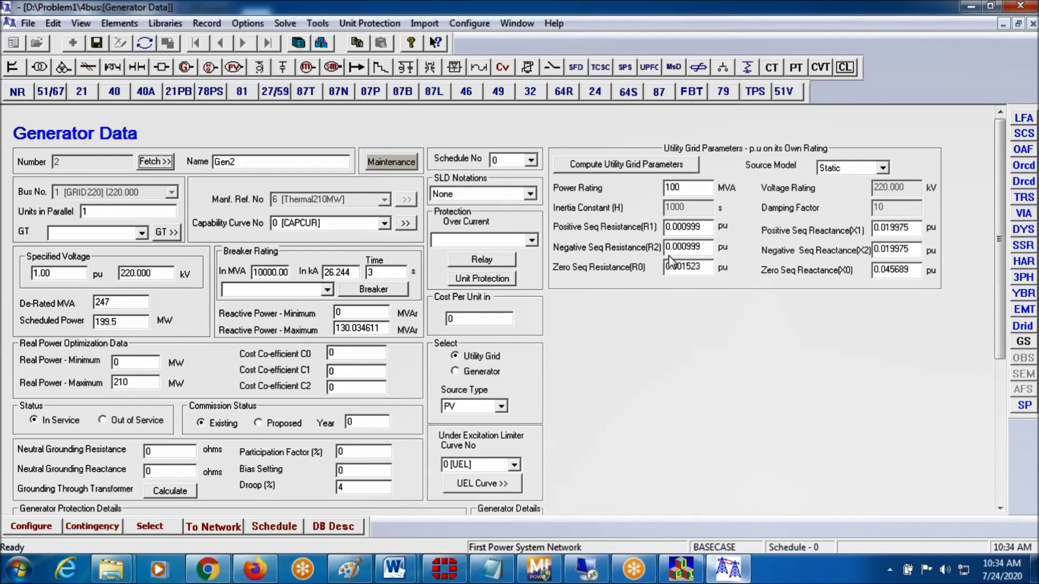
# - Compute the utility grid parameters from 5000 MVA three-phase and 3500 MVA SLG fault levels with X/R ratios 20 and 30, and save the record
pyautogui.click(480, 354)
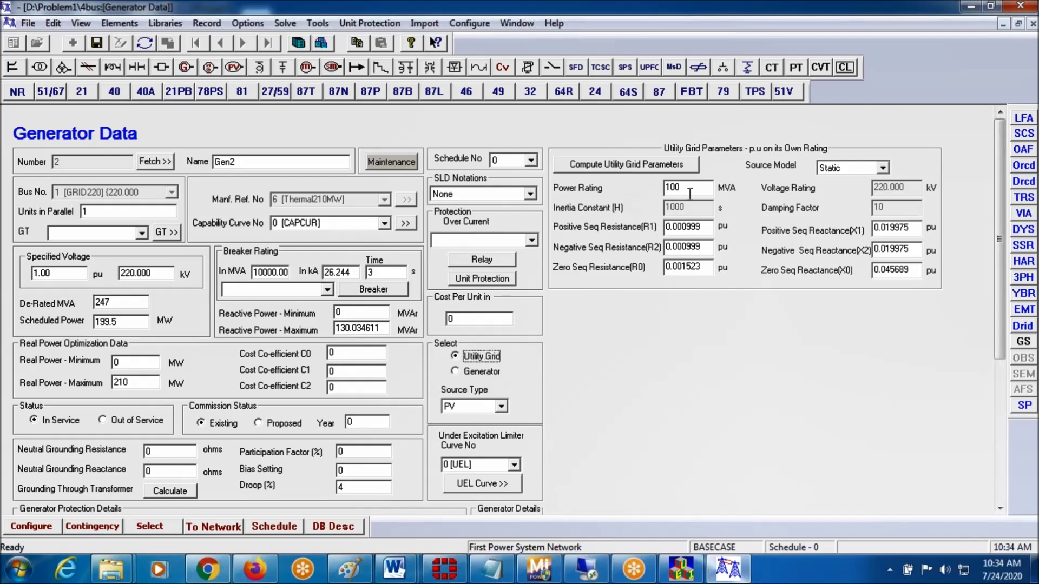
pyautogui.click(665, 166)
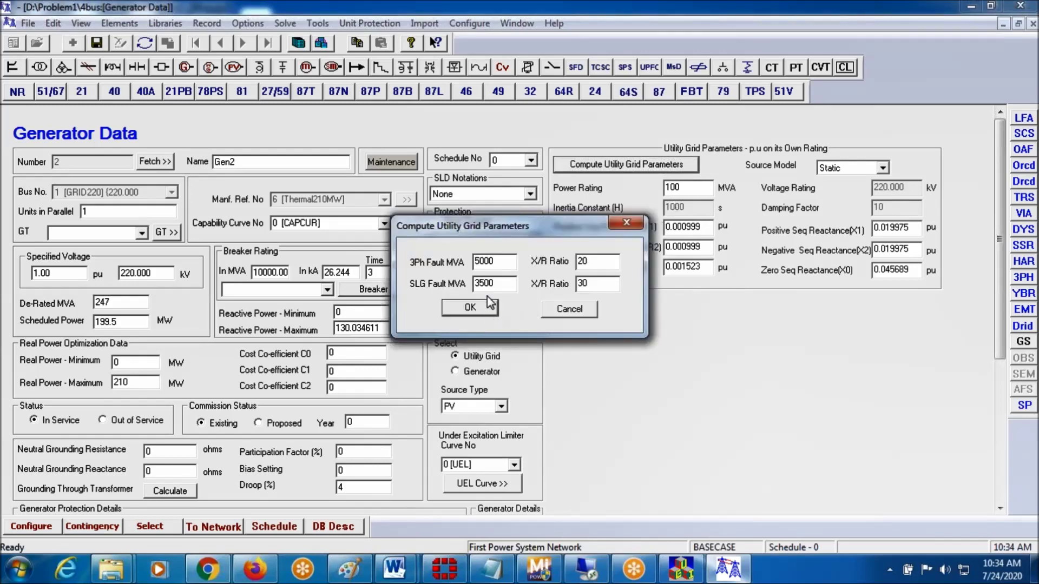
pyautogui.moveTo(495, 261); pyautogui.dragTo(463, 259)
pyautogui.click(501, 282)
pyautogui.moveTo(500, 280); pyautogui.dragTo(455, 277)
pyautogui.click(462, 309)
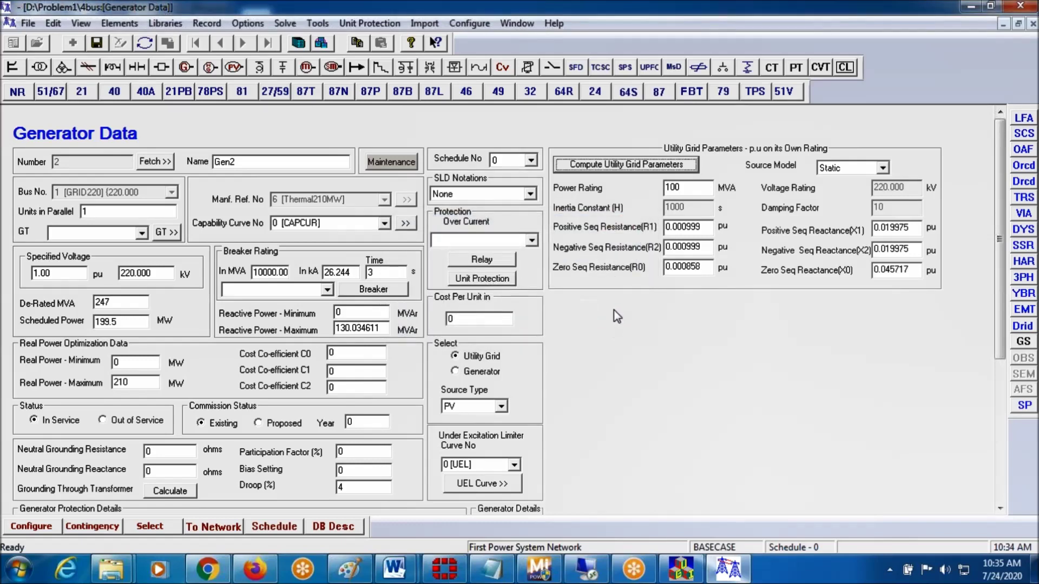
pyautogui.click(97, 43)
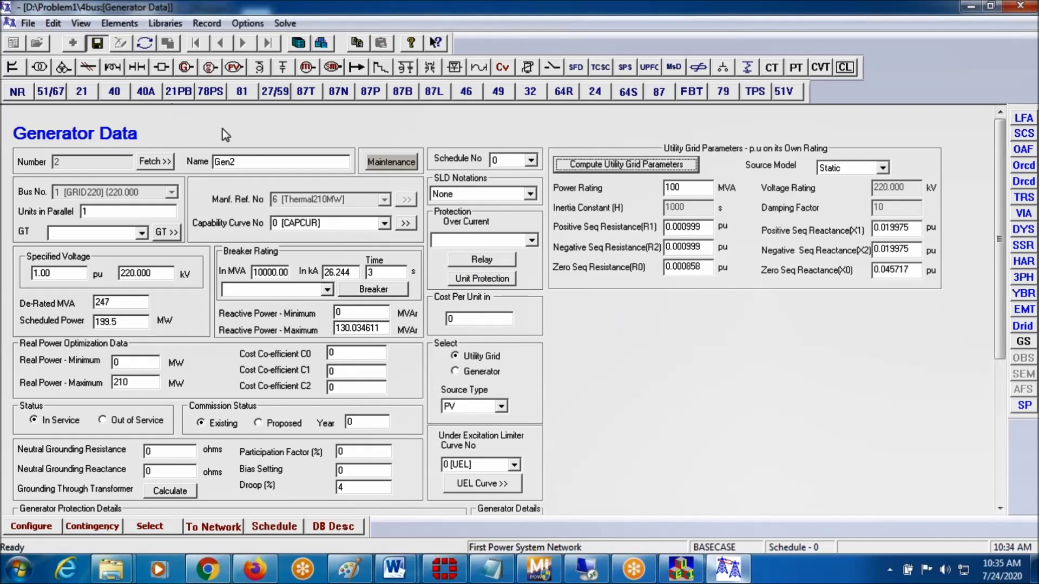
pyautogui.doubleClick(7, 7)
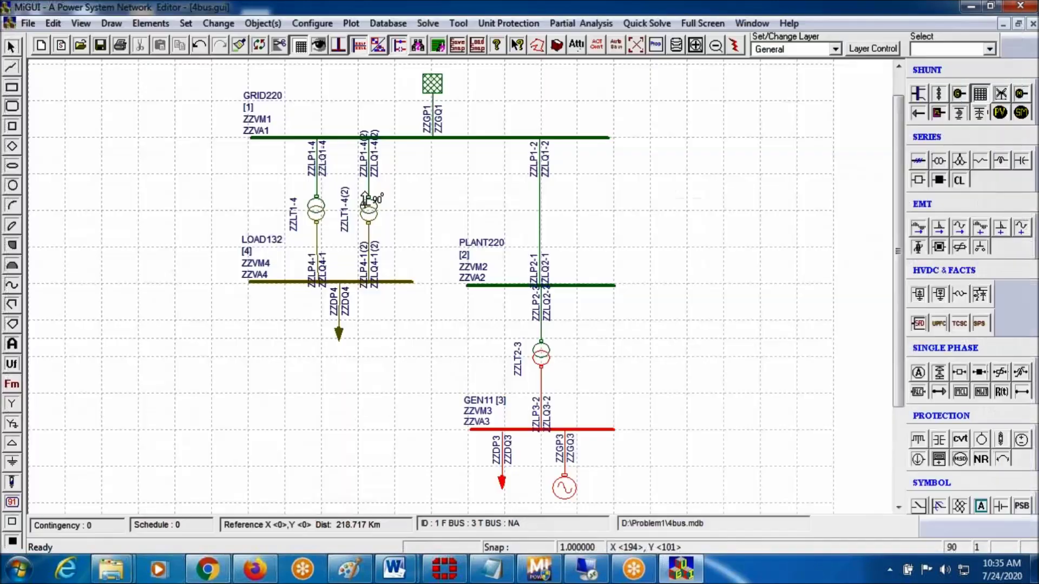